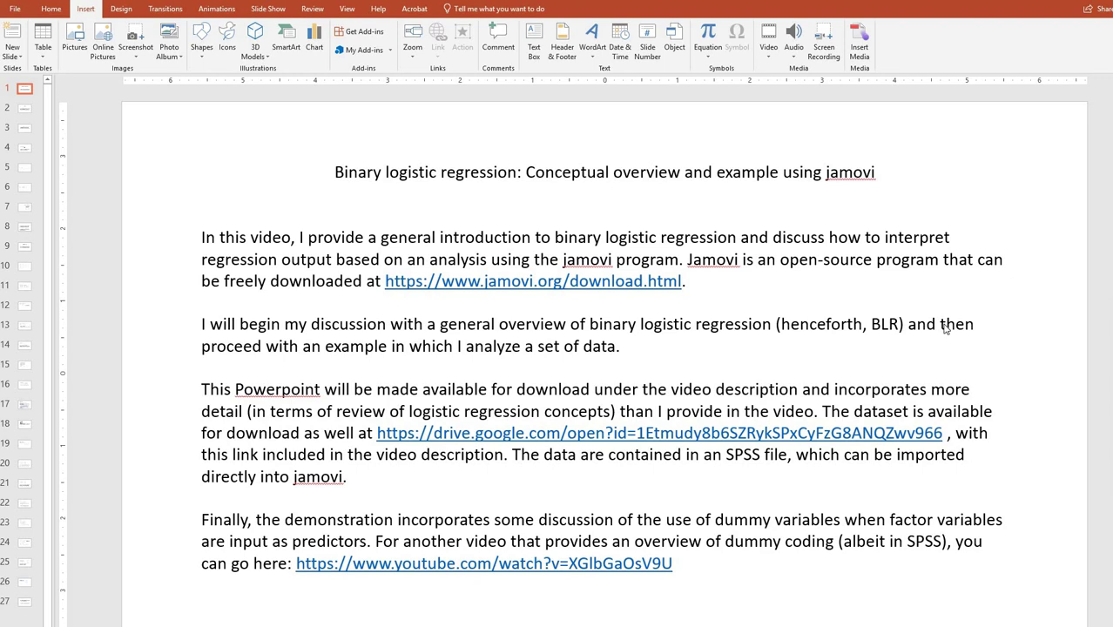
Underline the jamovi download link, the dataset link with its SPSS mention, and the dummy coding video link on the first slide
mouse_move(1102, 342)
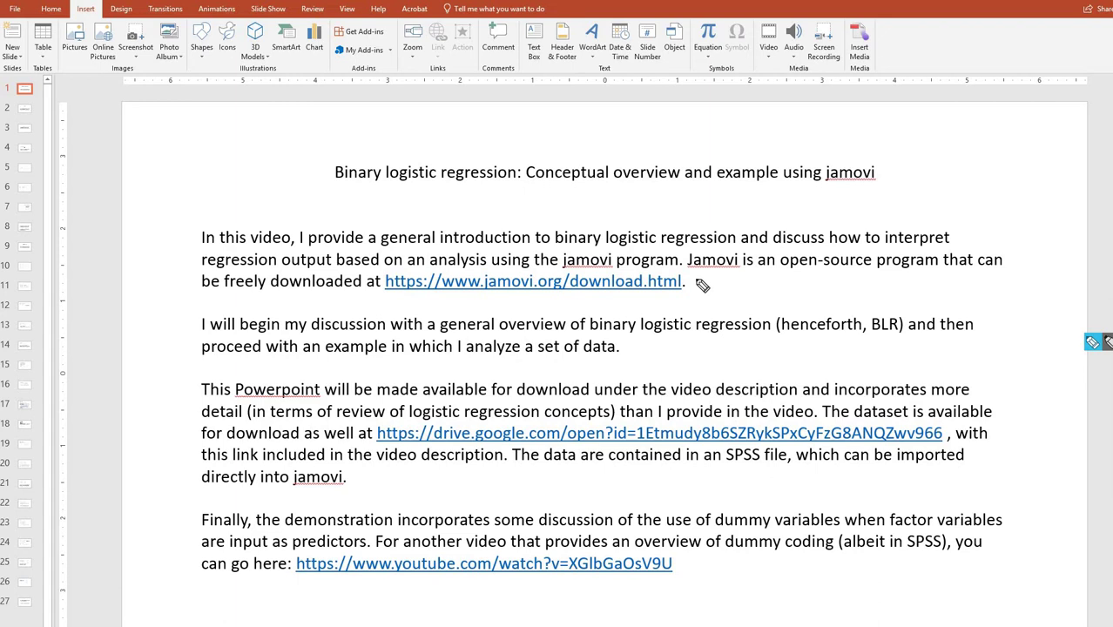
drag(373, 300, 393, 298)
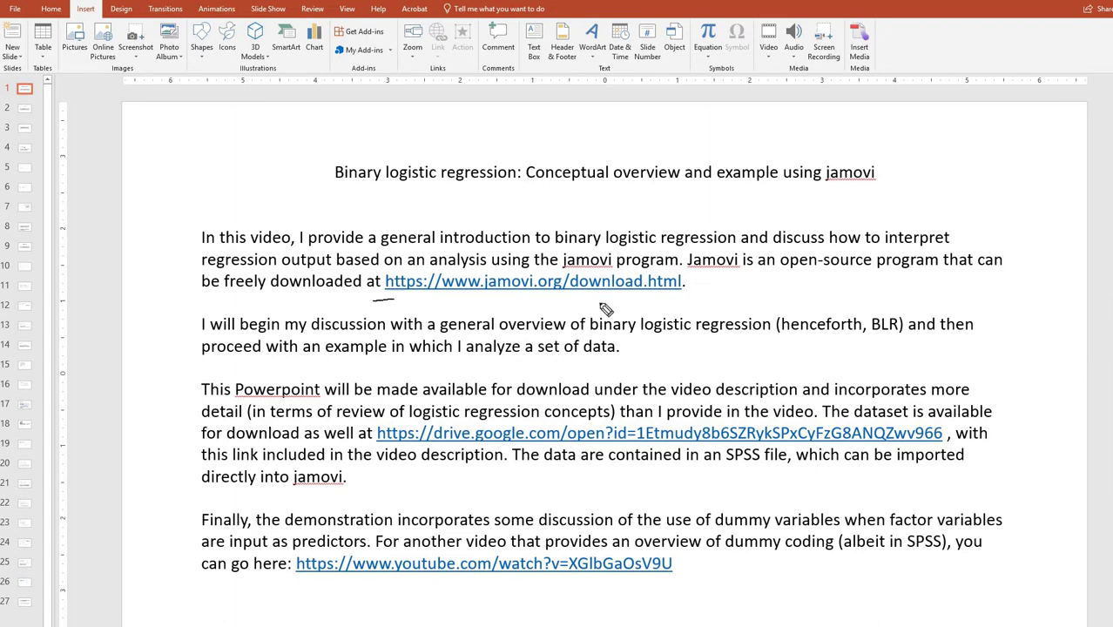
drag(601, 302, 674, 302)
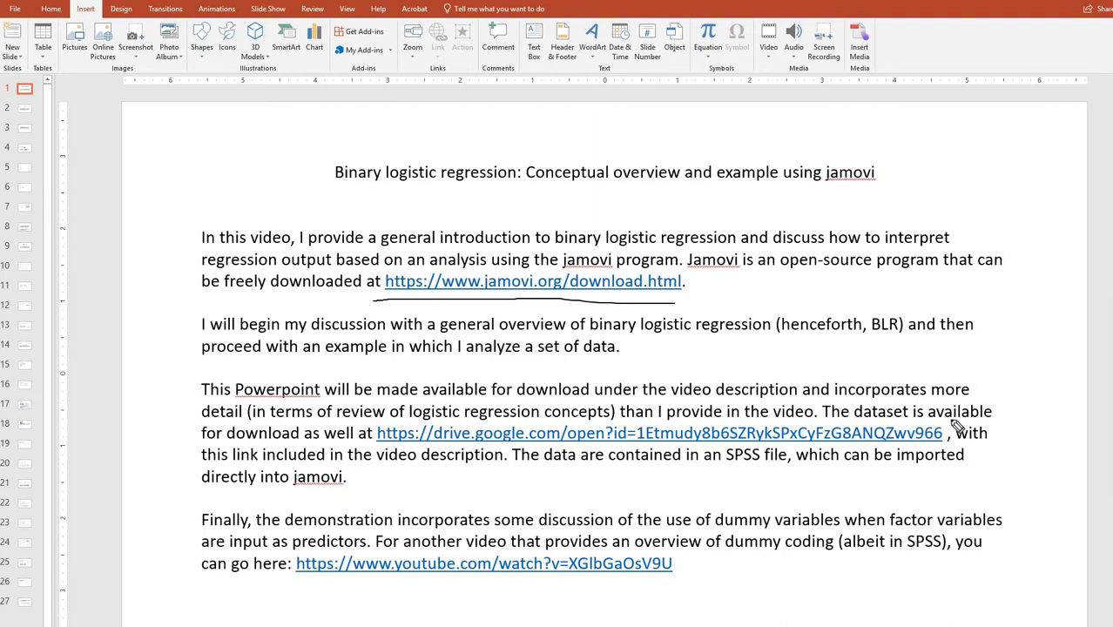
drag(417, 444, 629, 454)
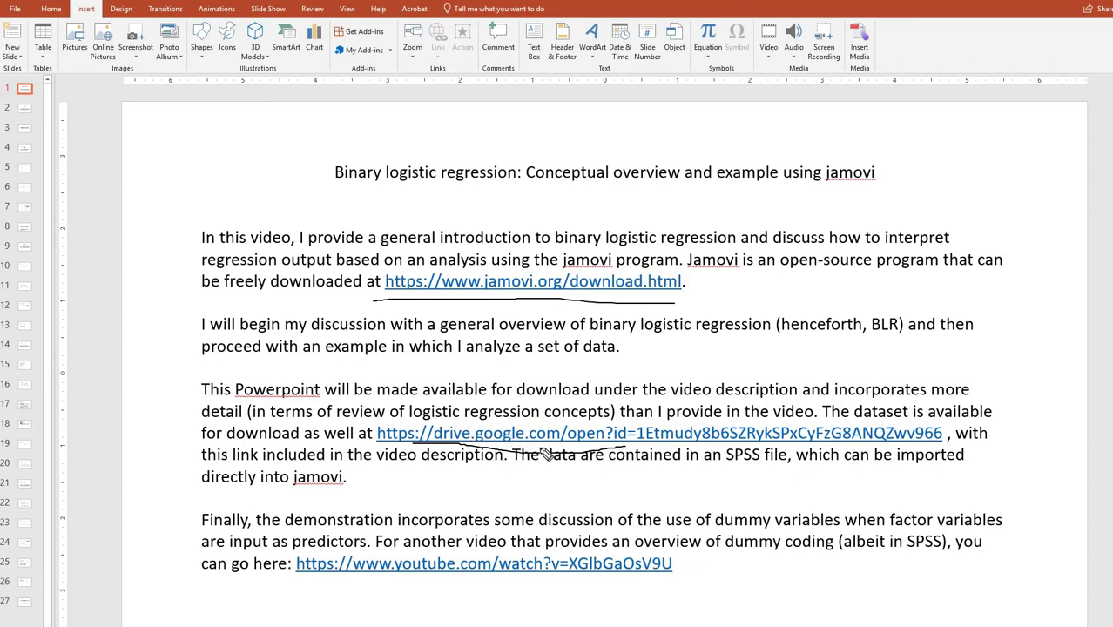
drag(731, 471, 771, 471)
drag(335, 576, 493, 585)
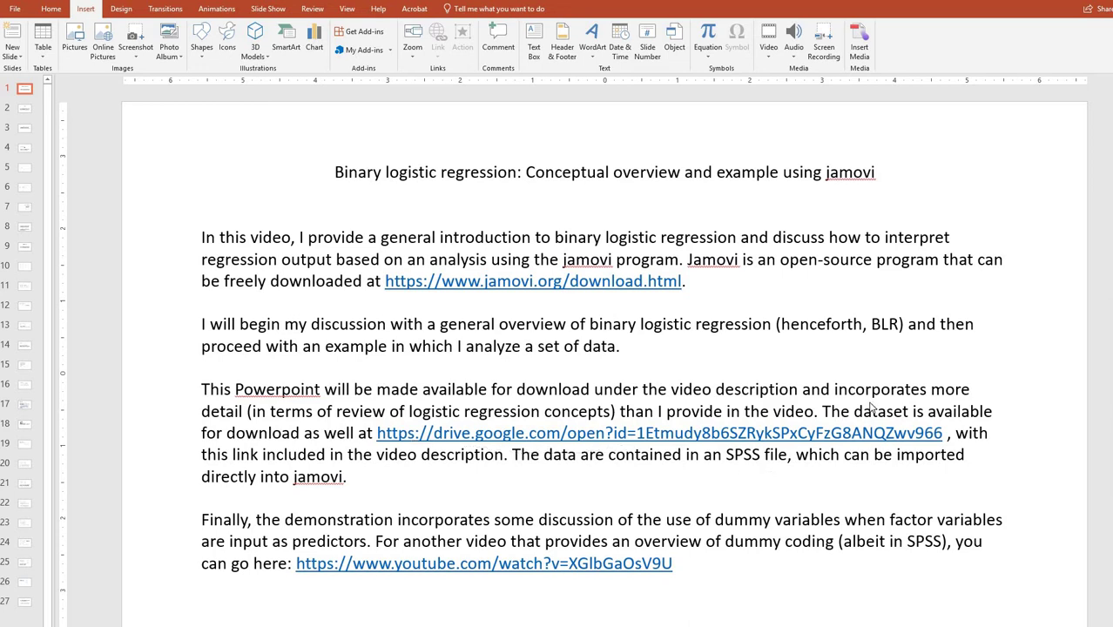
Page through the logistic regression overview slides and temporarily mark the numerator and denominator of the odds(A) equation
key(Page_Down)
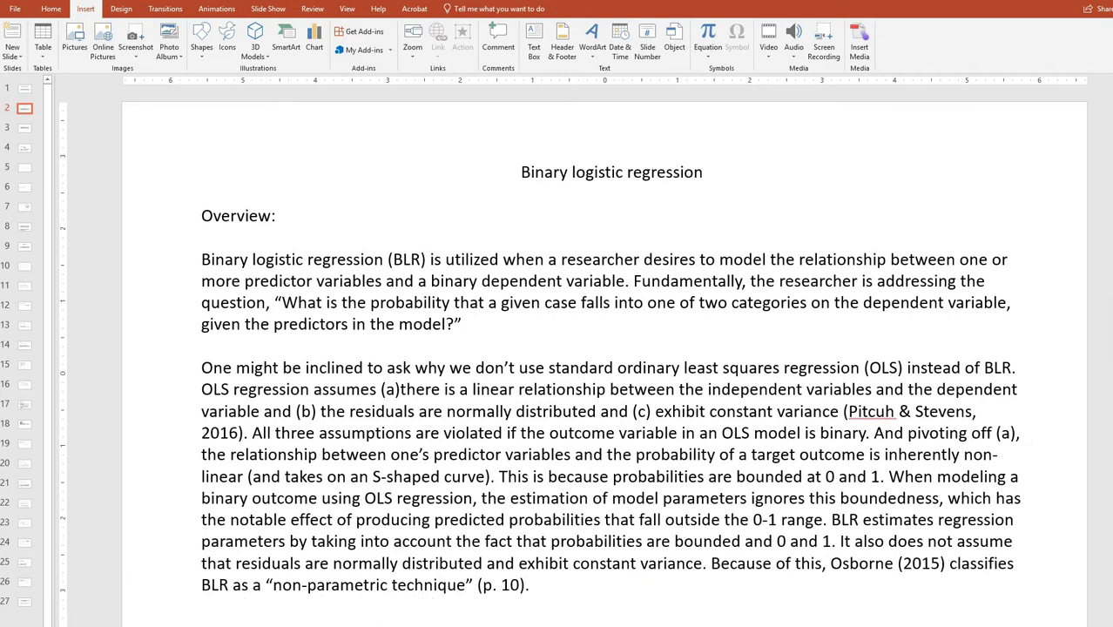
key(Page_Down)
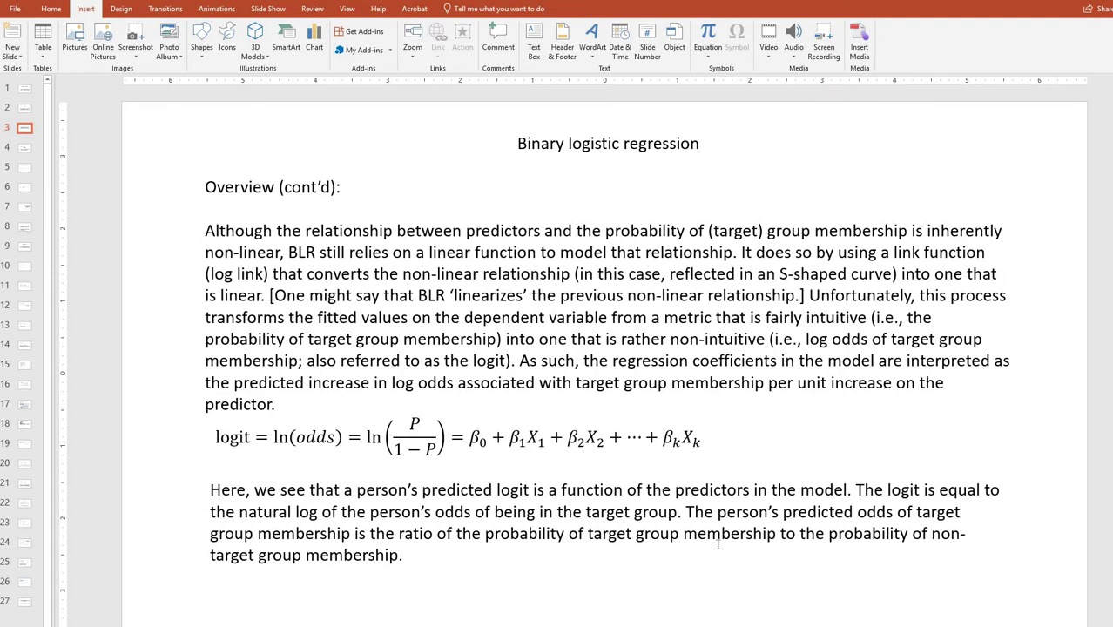
scroll(719, 549, down, 1)
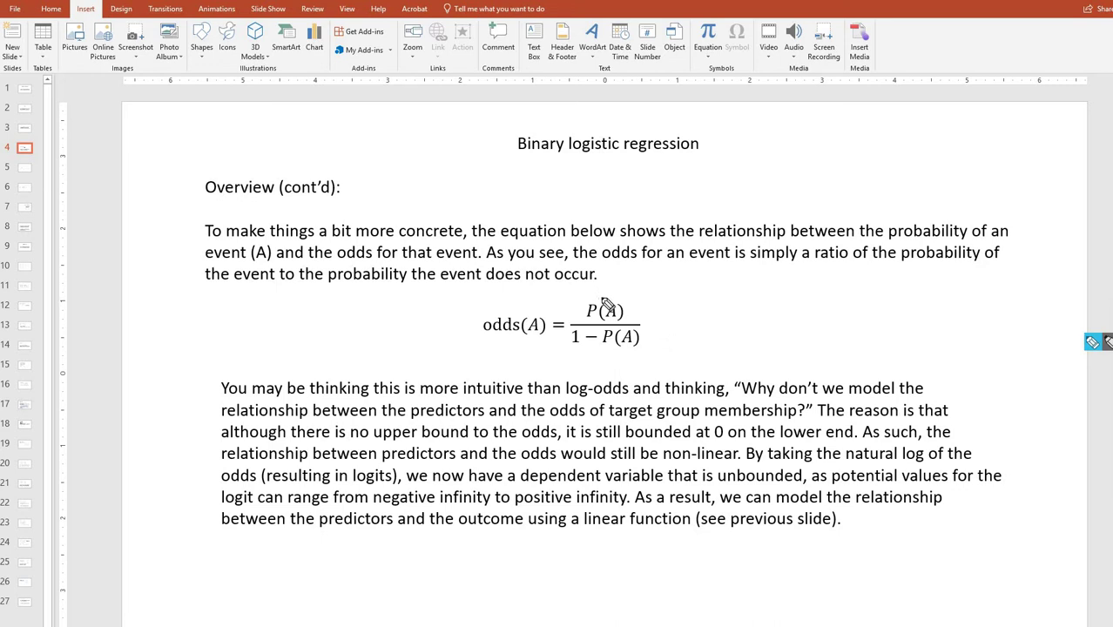
mouse_move(575, 303)
mouse_down()
mouse_move(626, 336)
mouse_move(633, 307)
mouse_move(603, 294)
mouse_move(585, 350)
mouse_move(563, 359)
mouse_move(642, 349)
mouse_up()
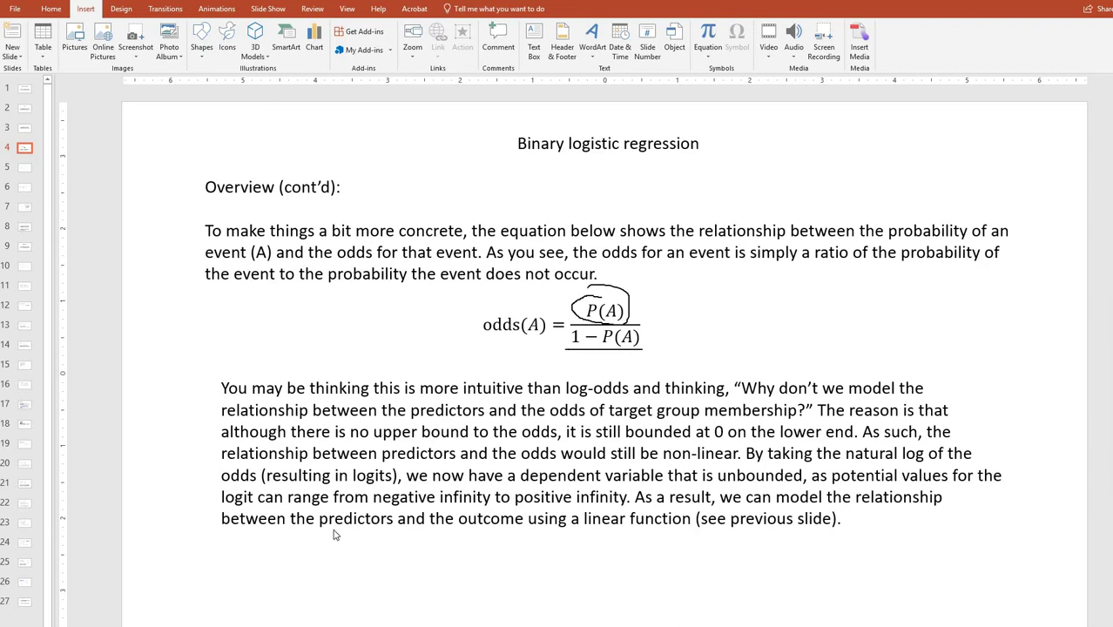
key(Escape)
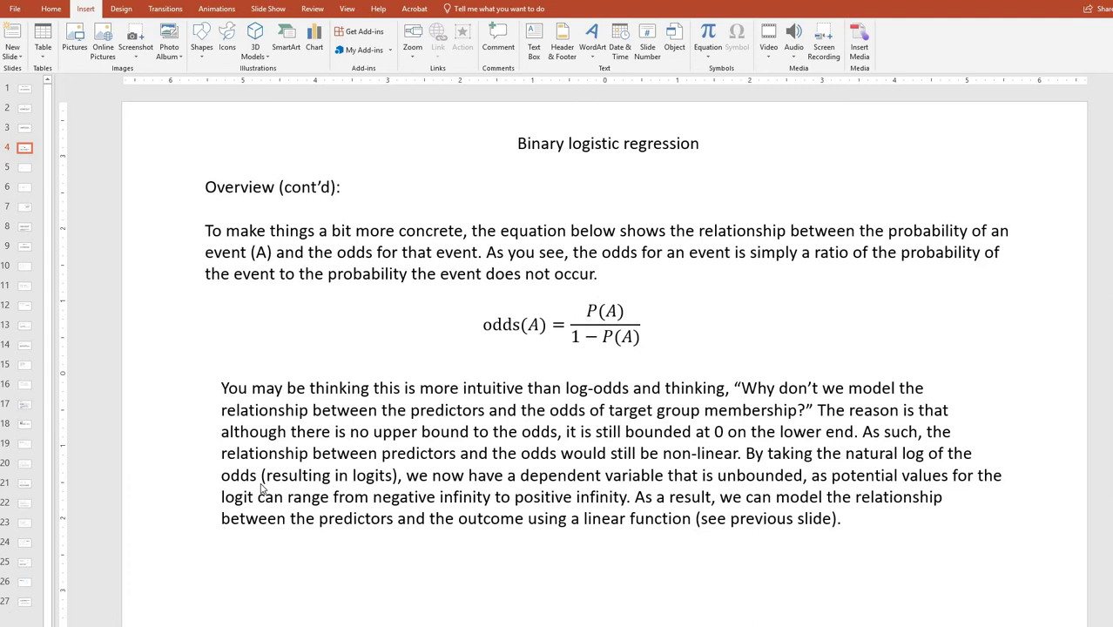
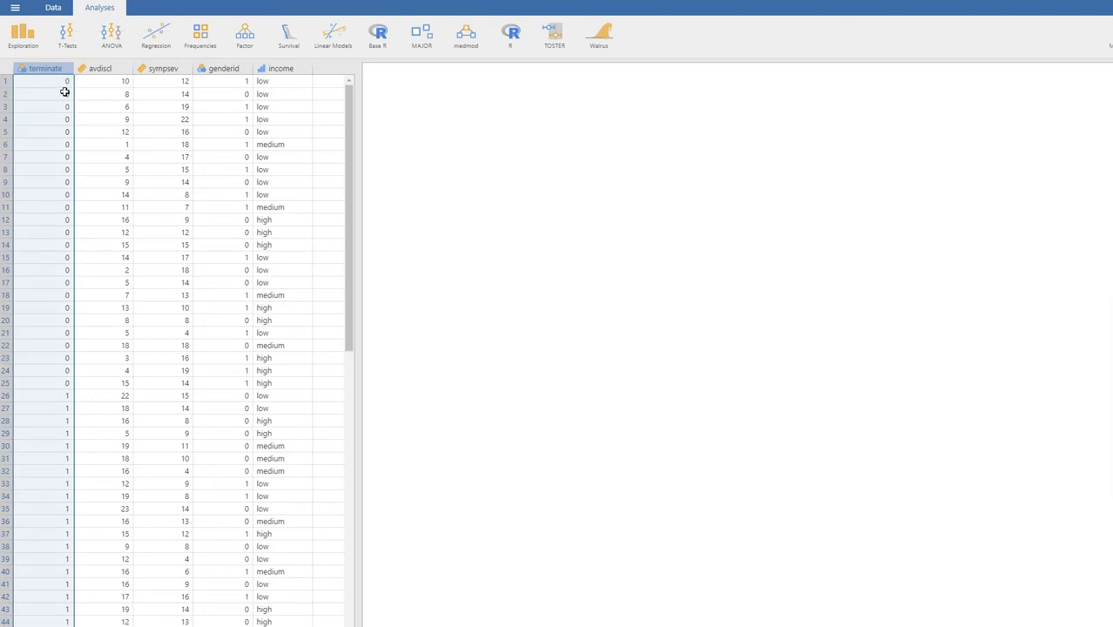
Switch to jamovi and examine the dataset's terminate, avdiscl, sympsev, genderid and income columns
key(Page_Down)
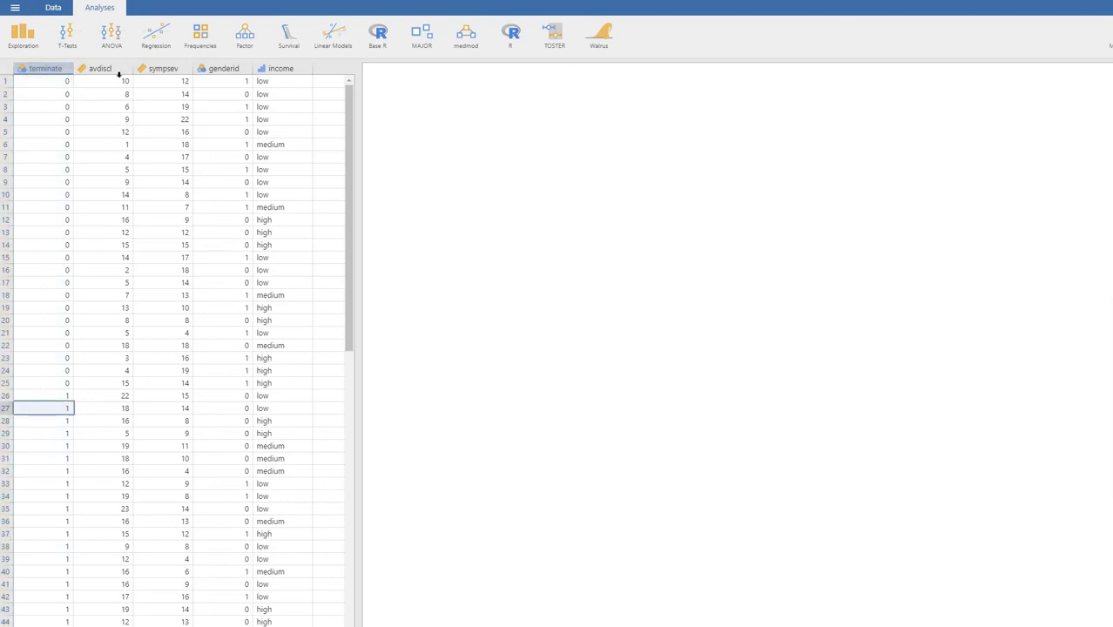
click(120, 68)
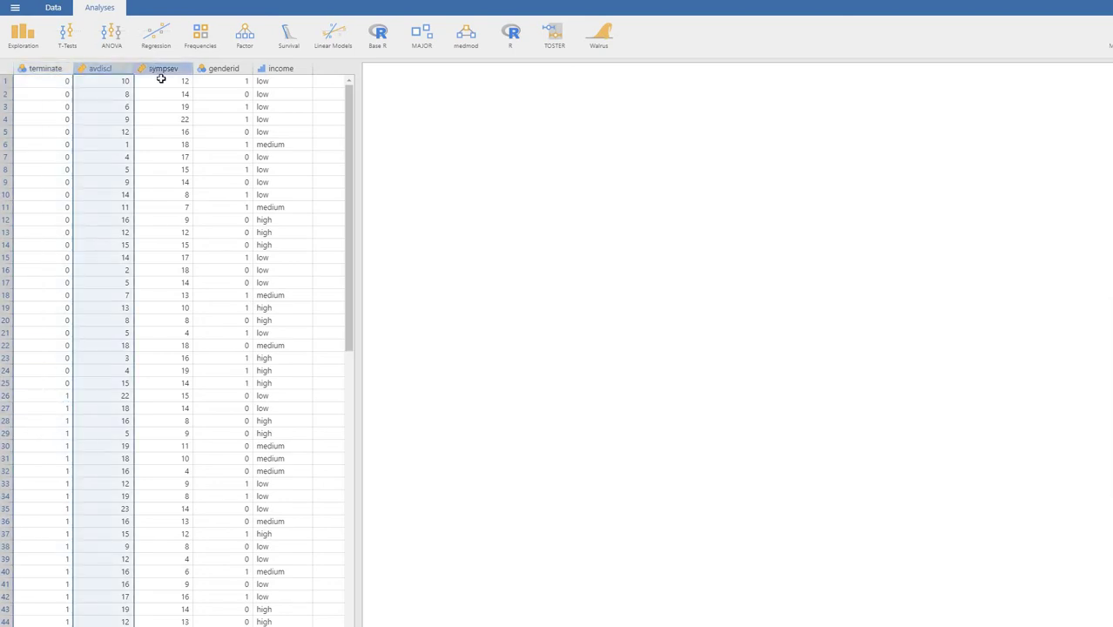
click(156, 69)
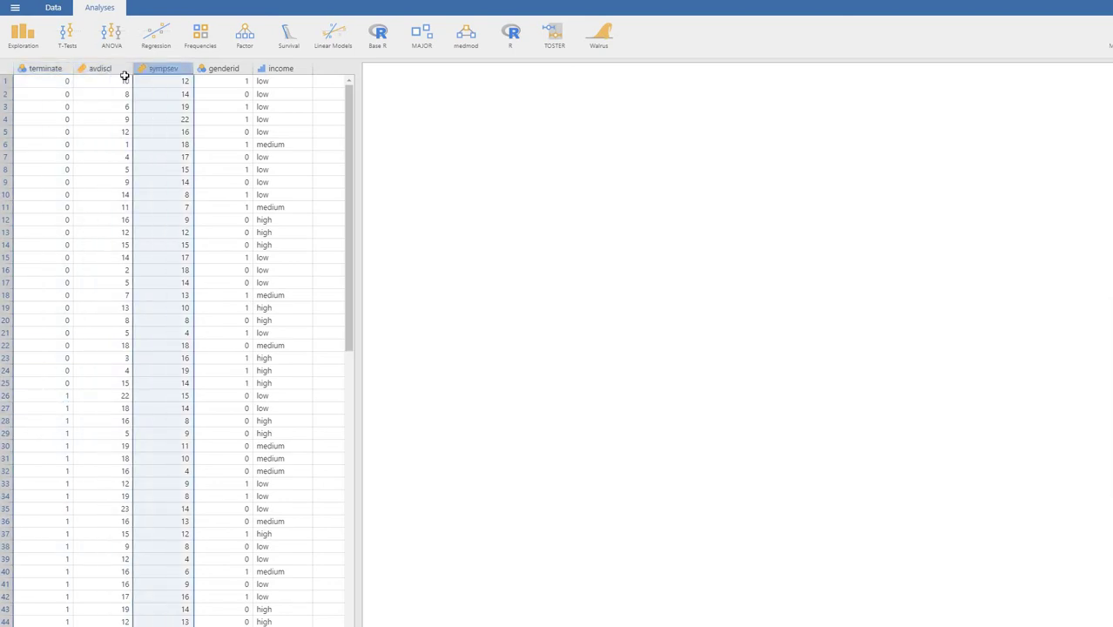
click(218, 71)
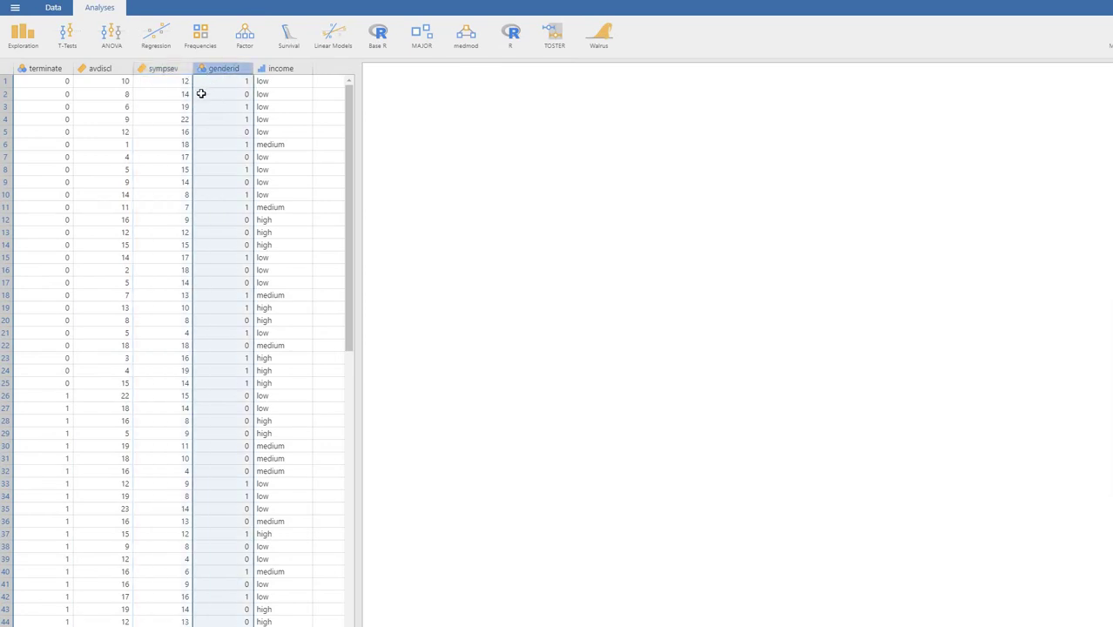
click(280, 70)
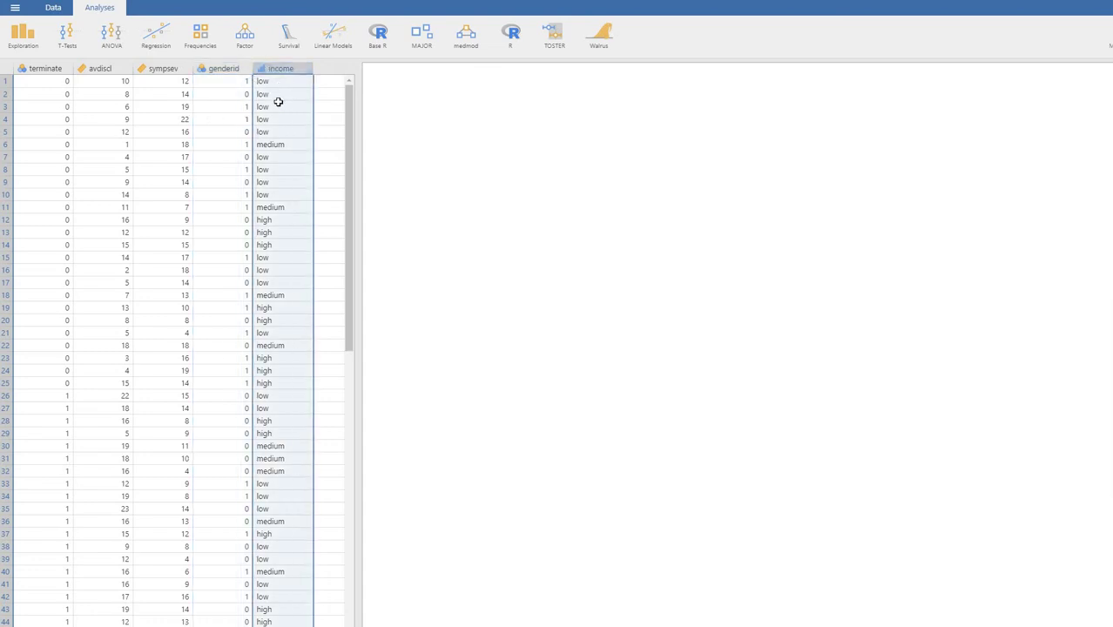
click(265, 83)
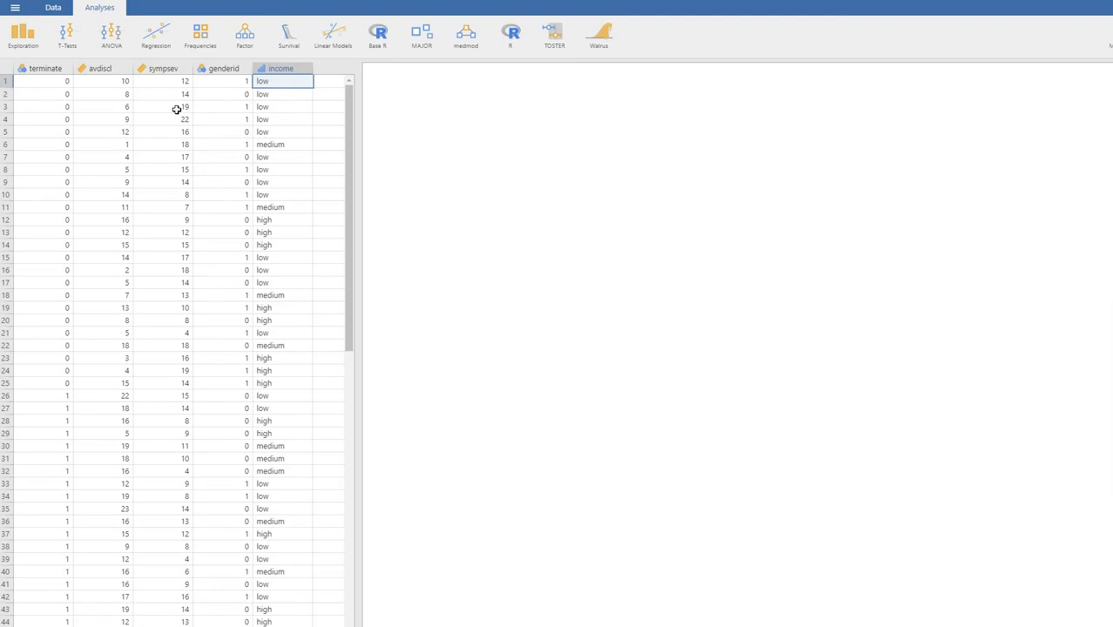
Start a binomial logistic regression with two outcomes and assign terminate as the dependent variable
click(159, 40)
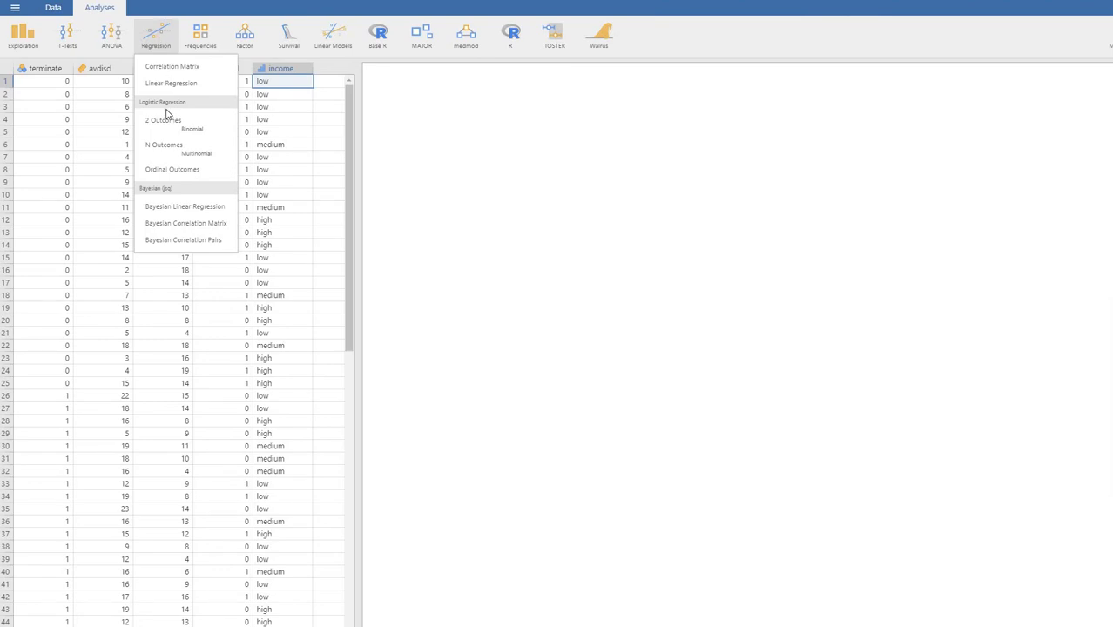
click(214, 130)
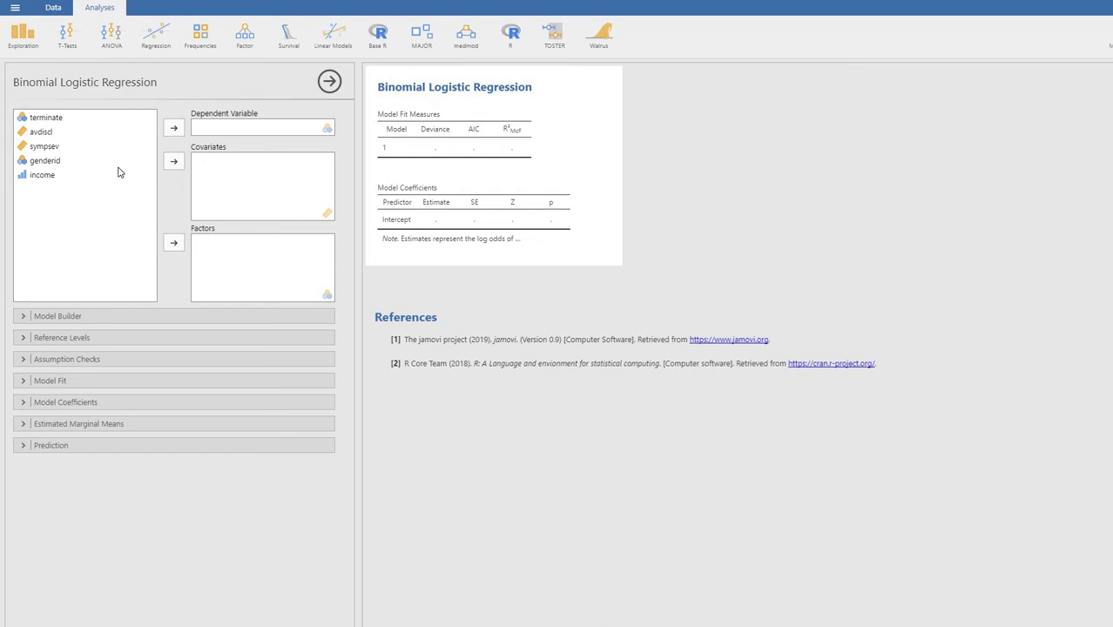
click(59, 121)
click(173, 130)
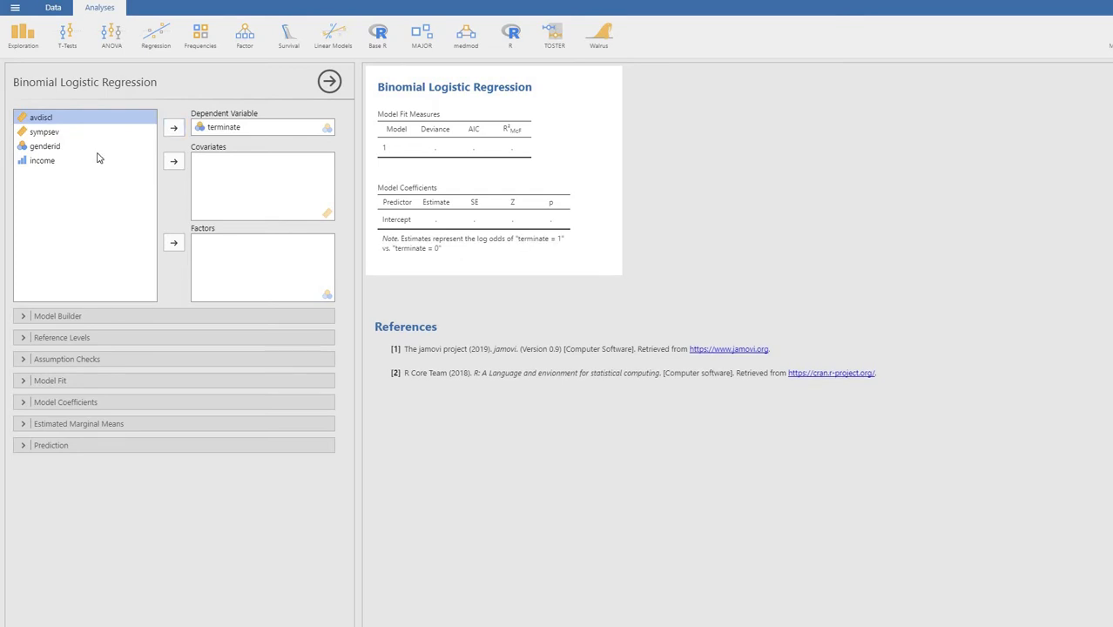
Add avdiscl and sympsev as covariates and genderid and income as factors of the regression
shift+click(63, 135)
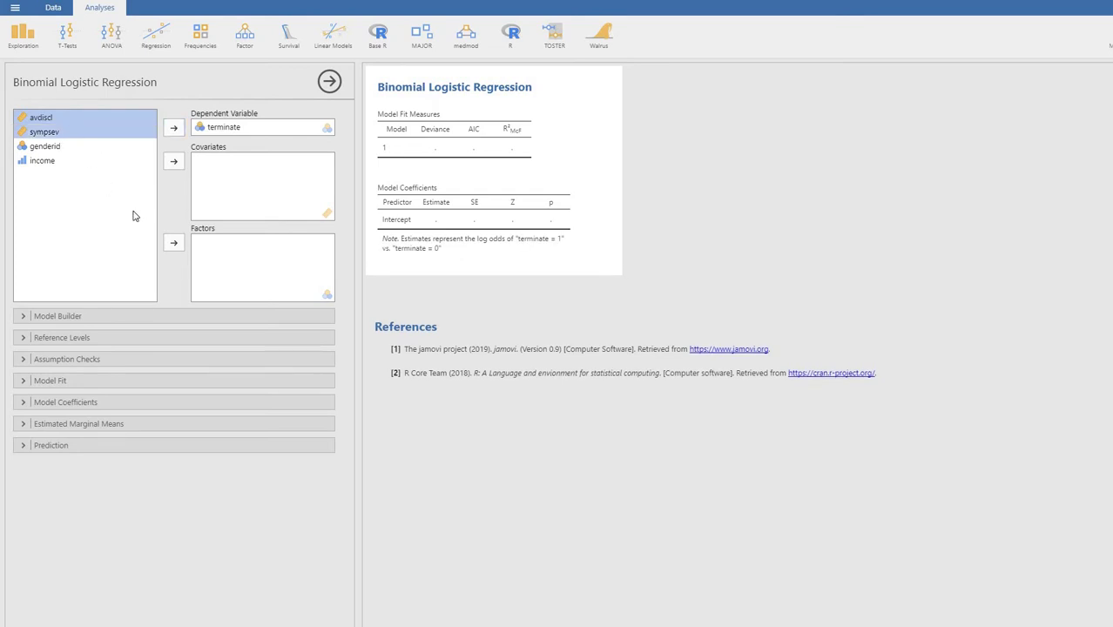
click(174, 162)
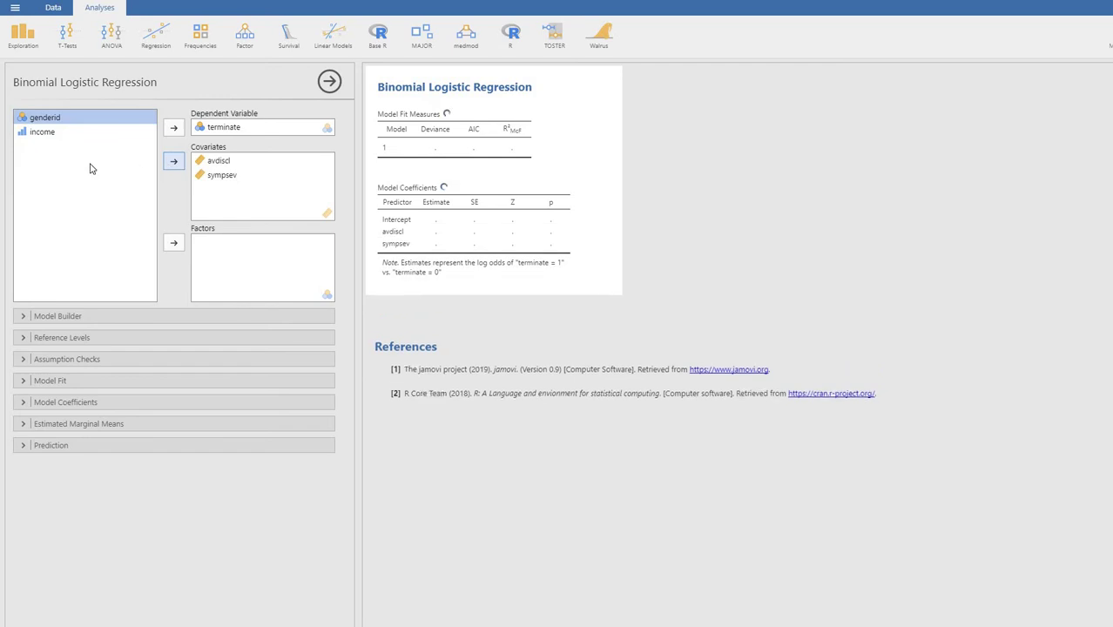
shift+click(55, 135)
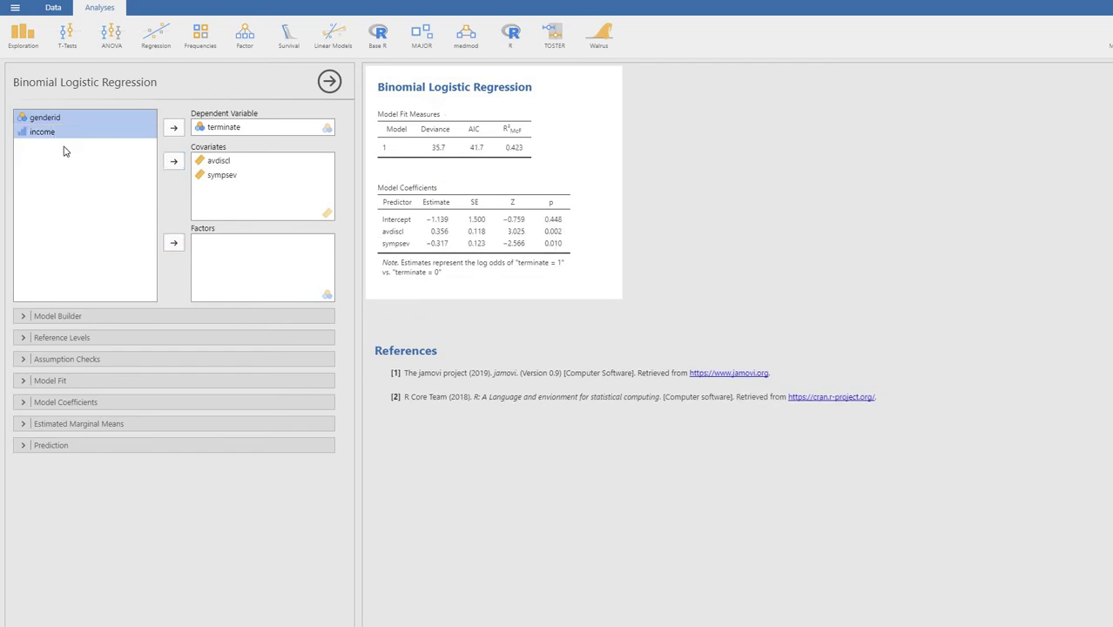
click(172, 245)
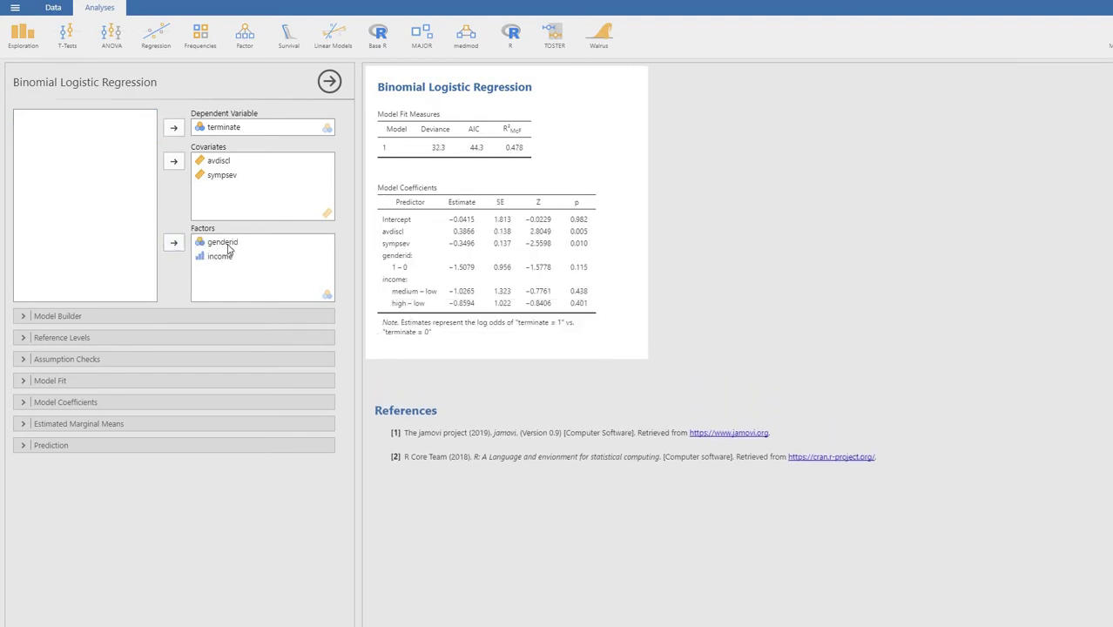
Review the factors genderid and income and display the model's predictor blocks
click(231, 246)
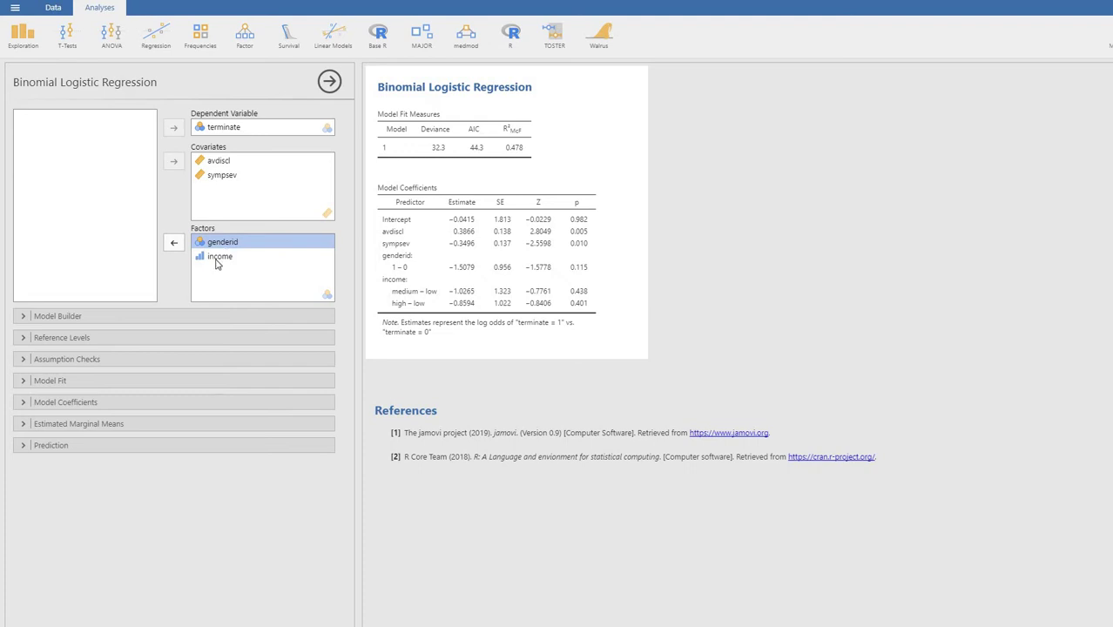
click(217, 260)
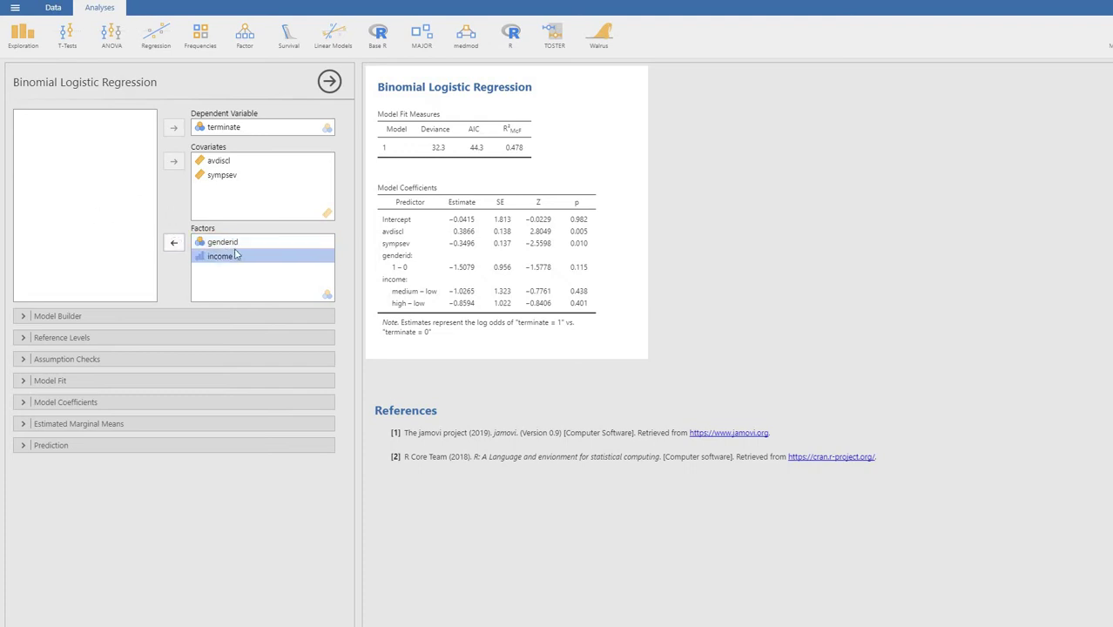
click(130, 324)
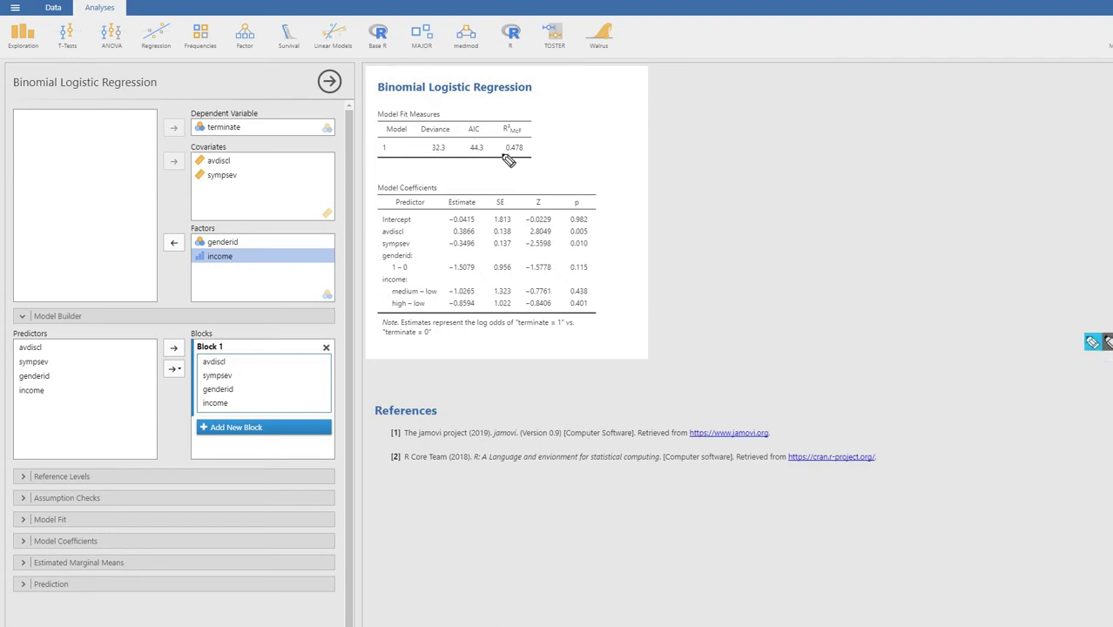
Temporarily mark the deviance, AIC and McFadden R² measures, and the coefficient headings with the genderid and income contrasts
mouse_move(505, 128)
mouse_down()
mouse_move(519, 167)
mouse_move(540, 135)
mouse_move(514, 119)
mouse_move(525, 120)
mouse_up()
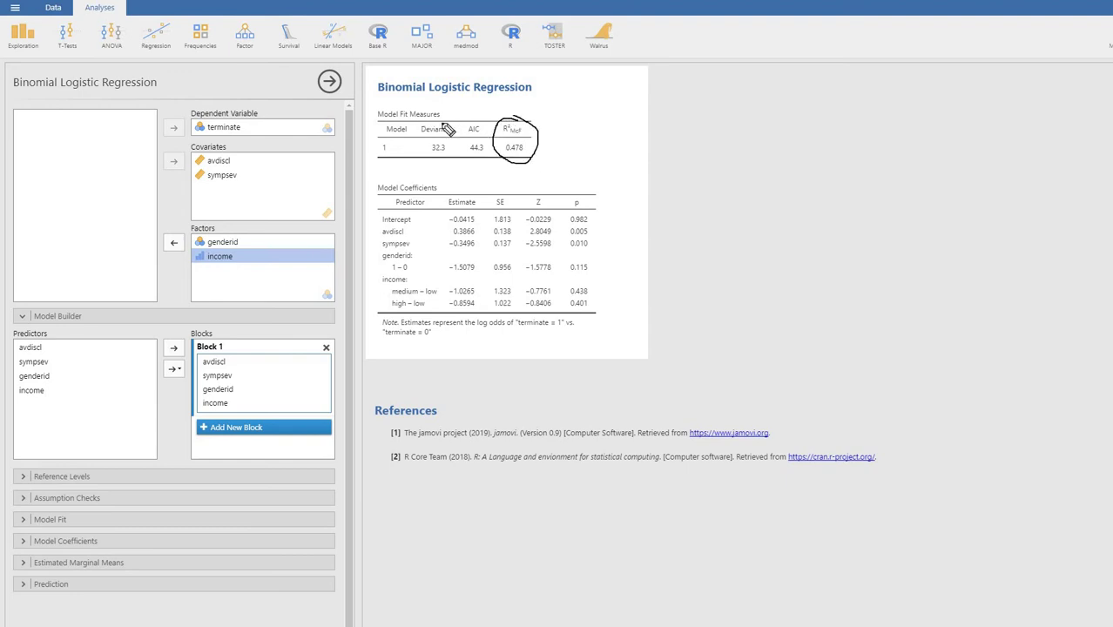
mouse_move(407, 123)
mouse_down()
mouse_move(411, 150)
mouse_move(429, 162)
mouse_move(448, 155)
mouse_move(437, 119)
mouse_move(486, 166)
mouse_move(475, 115)
mouse_up()
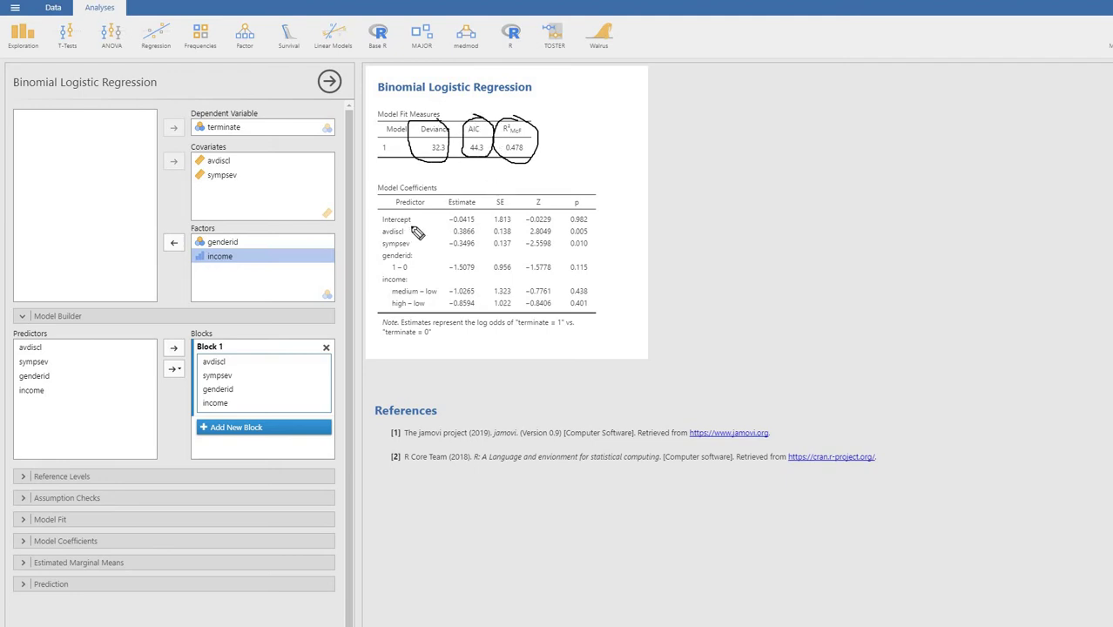
drag(407, 193, 385, 194)
drag(453, 210, 505, 210)
drag(572, 209, 582, 209)
drag(391, 272, 409, 273)
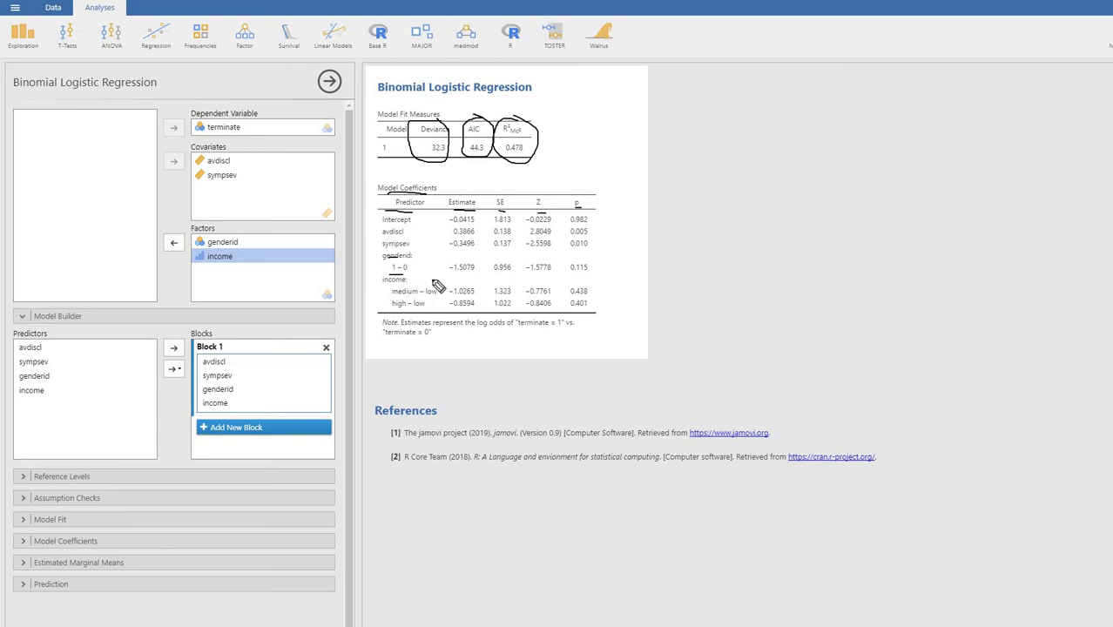
drag(452, 276, 462, 275)
drag(384, 292, 389, 303)
mouse_move(436, 297)
mouse_down()
mouse_move(391, 297)
mouse_move(425, 309)
mouse_up()
key(Escape)
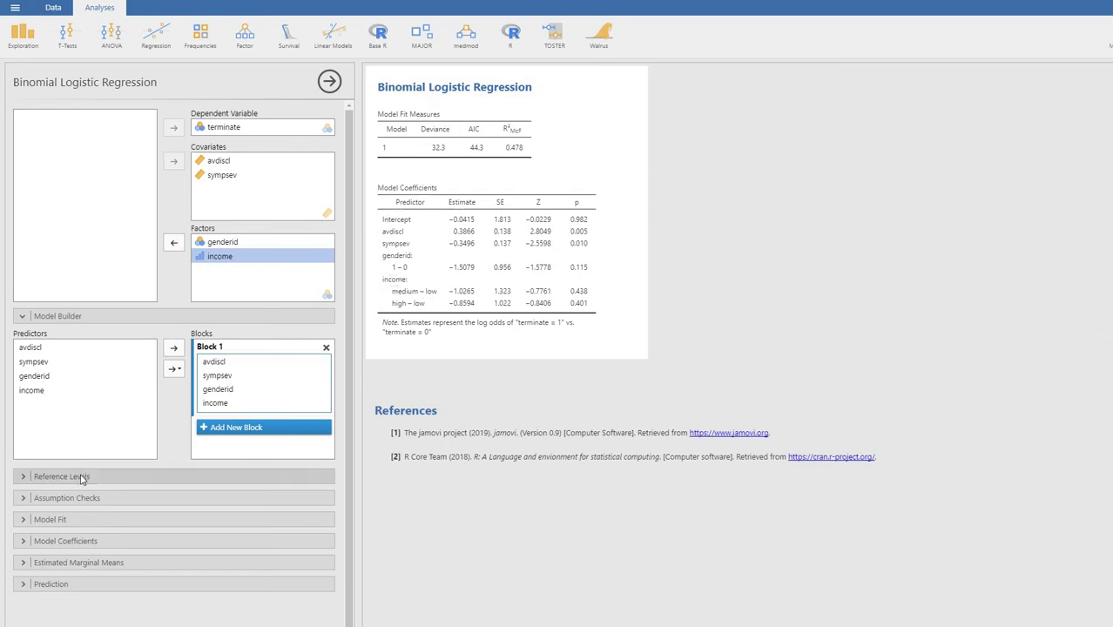
Display the reference levels and temporarily mark terminate, genderid and income with their reference levels
click(84, 479)
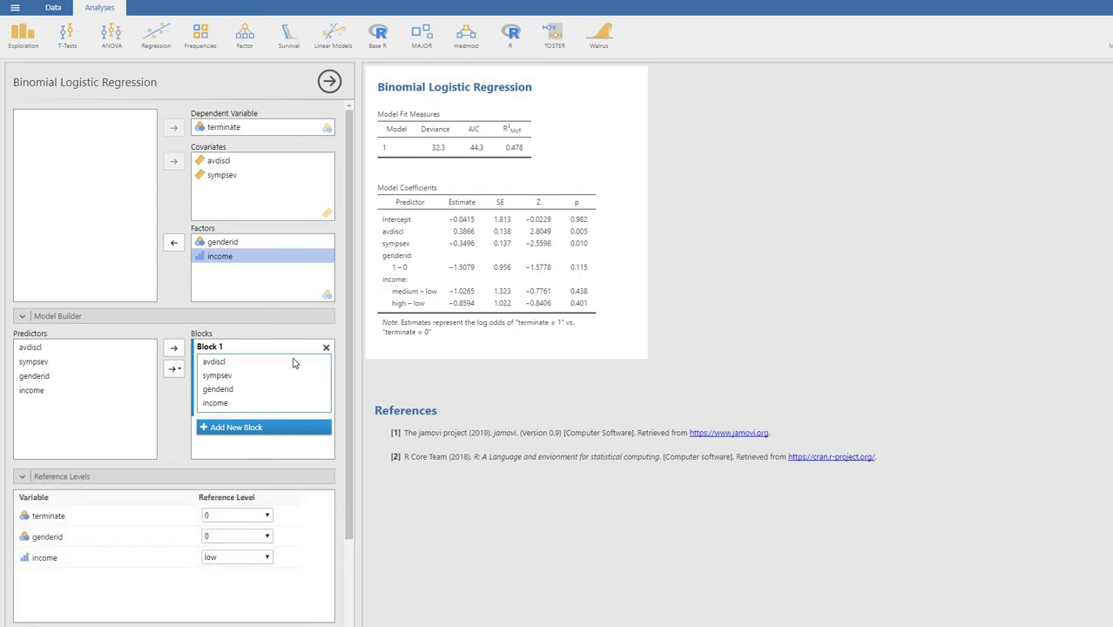
scroll(288, 363, down, 2)
scroll(288, 362, down, 1)
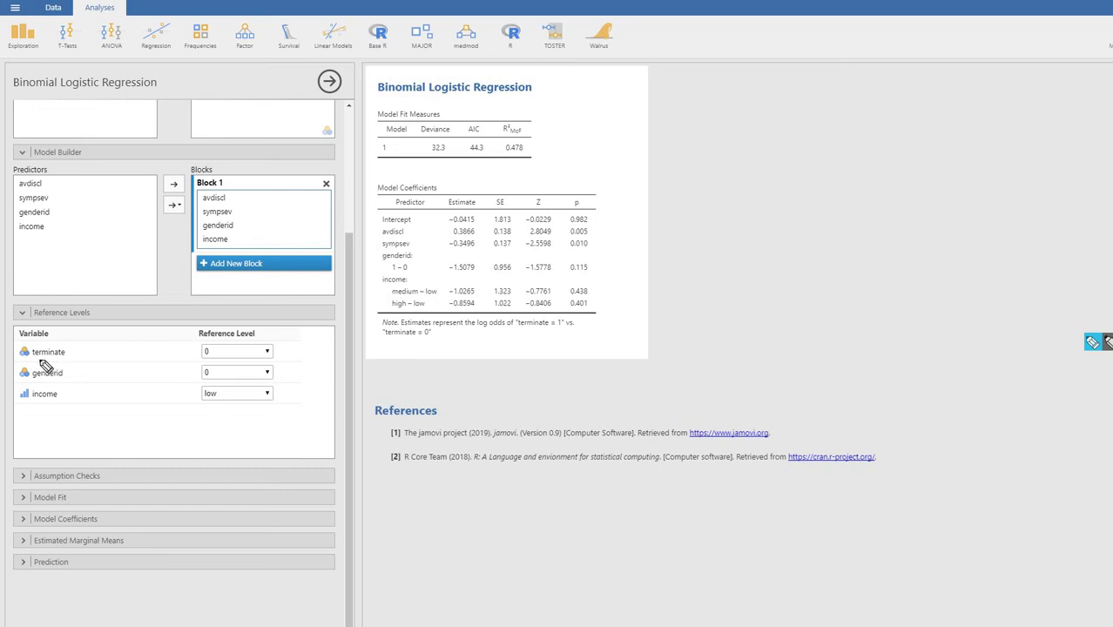
drag(34, 356, 65, 356)
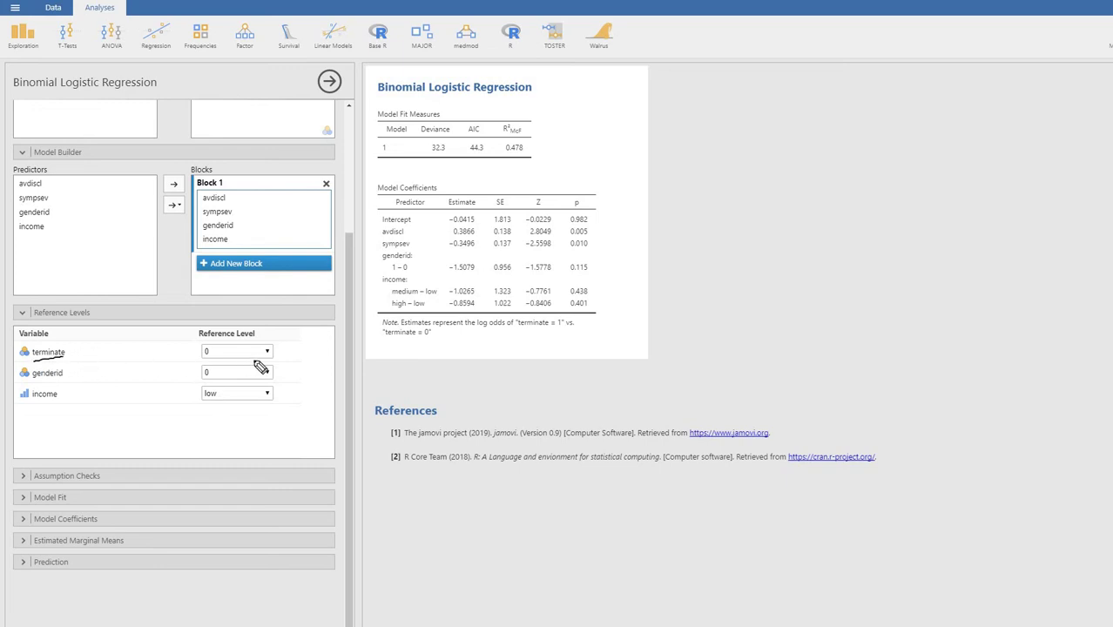
mouse_move(222, 360)
mouse_down()
mouse_move(214, 345)
mouse_move(197, 352)
mouse_move(220, 357)
mouse_up()
drag(26, 380, 63, 381)
drag(212, 380, 193, 381)
drag(193, 377, 204, 380)
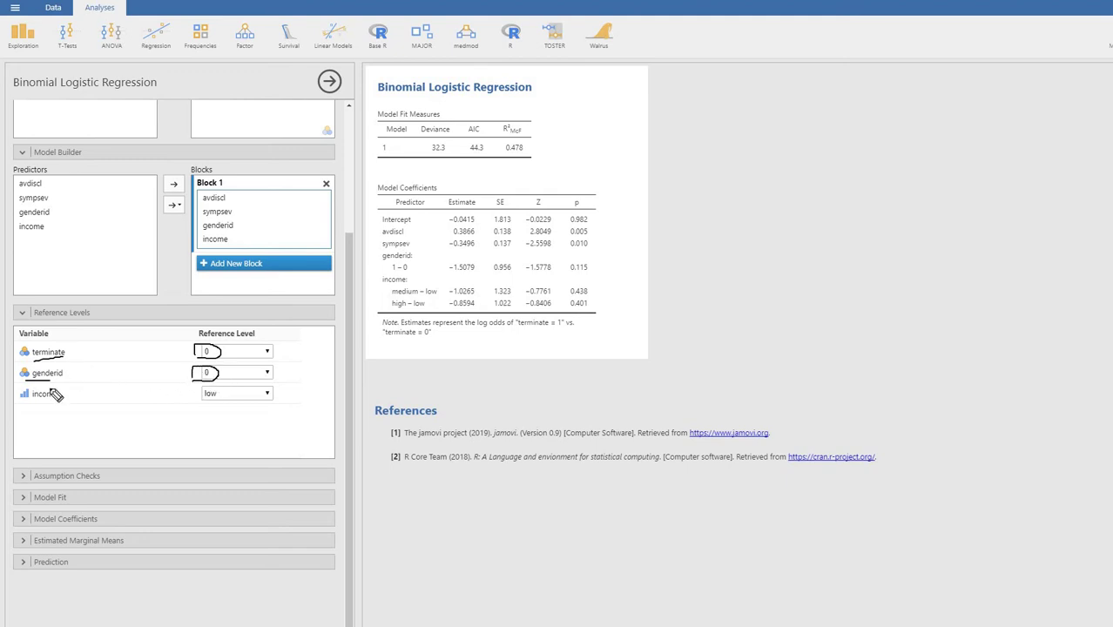
drag(29, 405, 44, 404)
mouse_move(213, 405)
mouse_down()
mouse_move(211, 393)
mouse_move(203, 411)
mouse_up()
key(Escape)
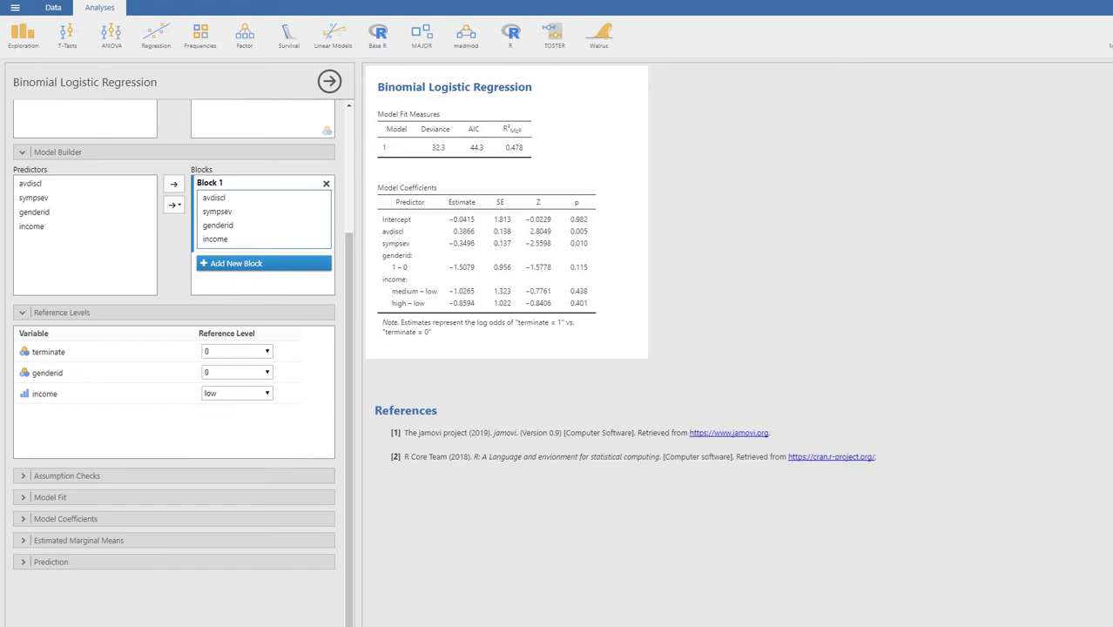
Review the available reference level choices for income and genderid without changing them
click(267, 393)
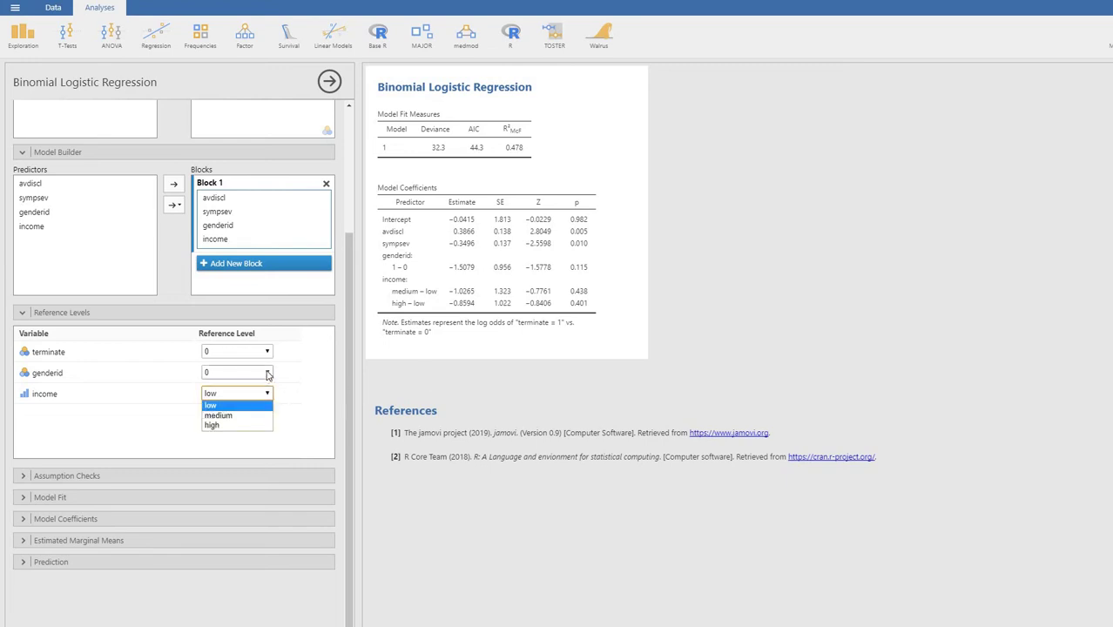
click(266, 374)
click(267, 375)
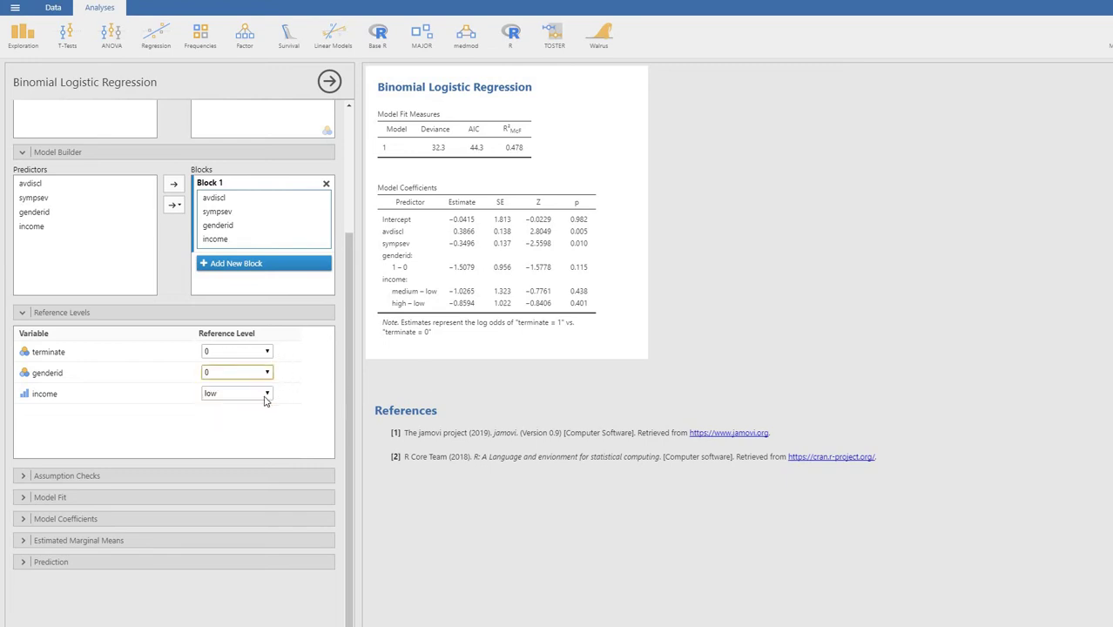
Add collinearity statistics as an assumption check and temporarily mark parts of the resulting table
click(178, 477)
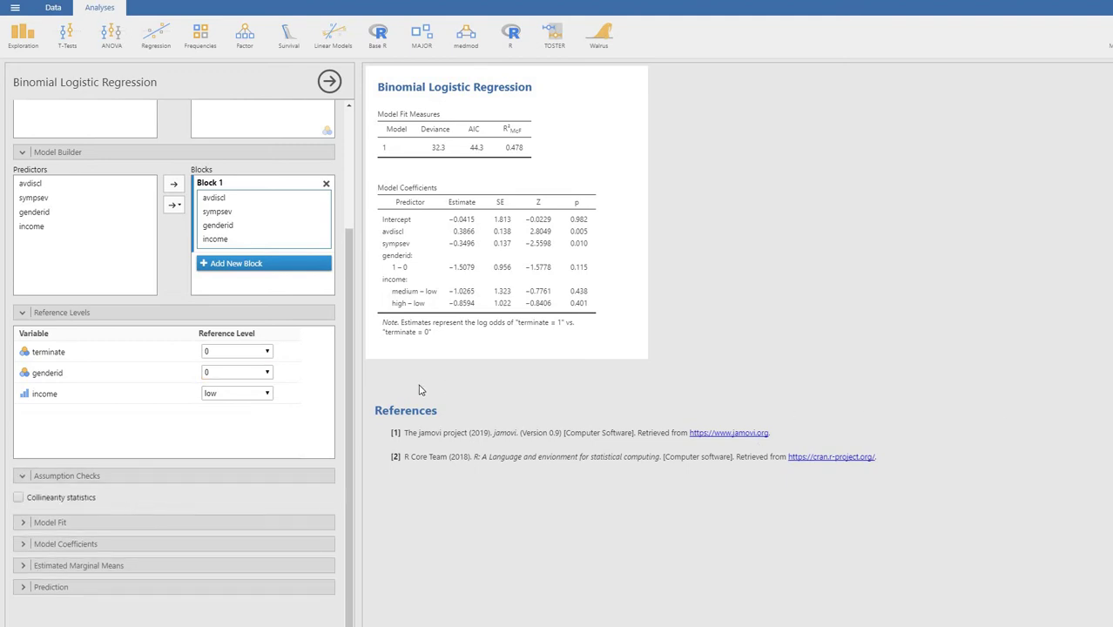
scroll(135, 420, down, 1)
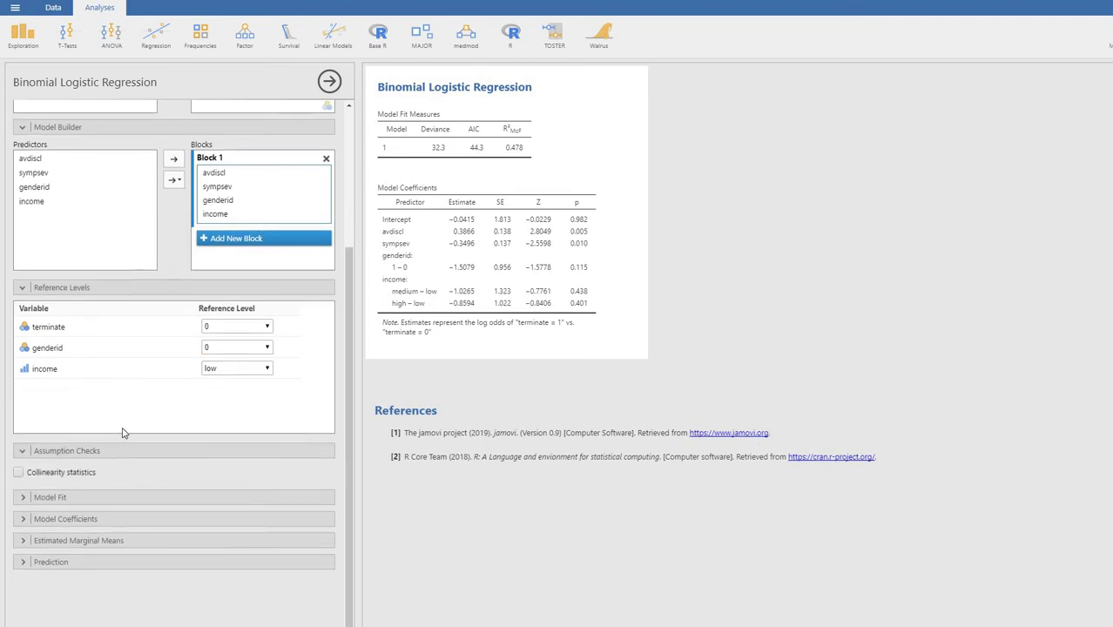
click(19, 473)
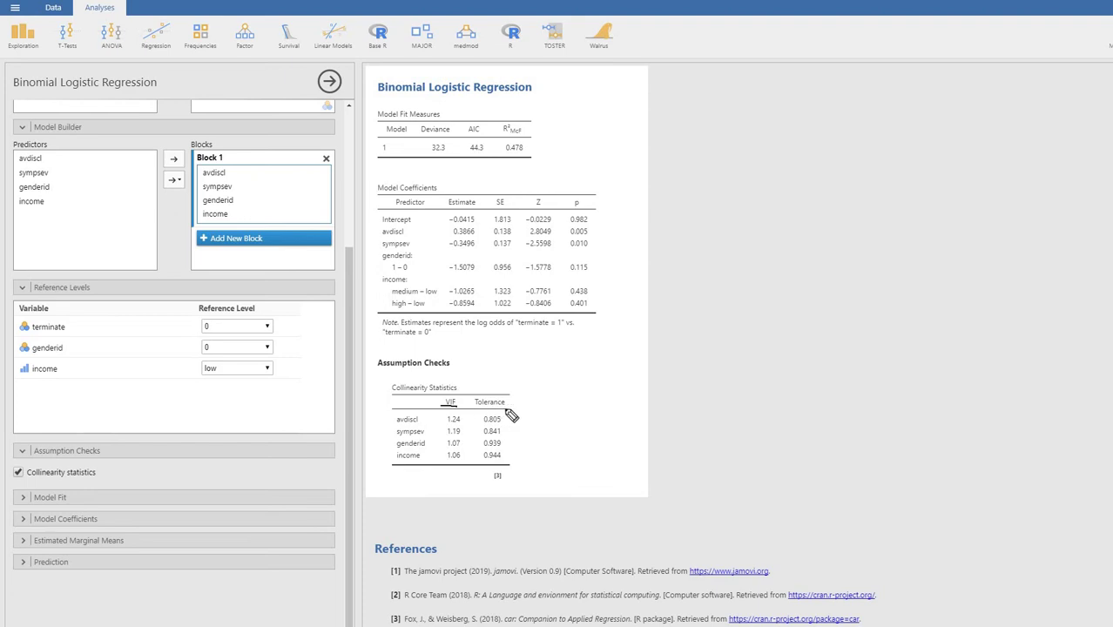
drag(387, 419, 387, 448)
Display the model fit options and temporarily mark the selected measures, the results they produce and the unselected measures
click(224, 494)
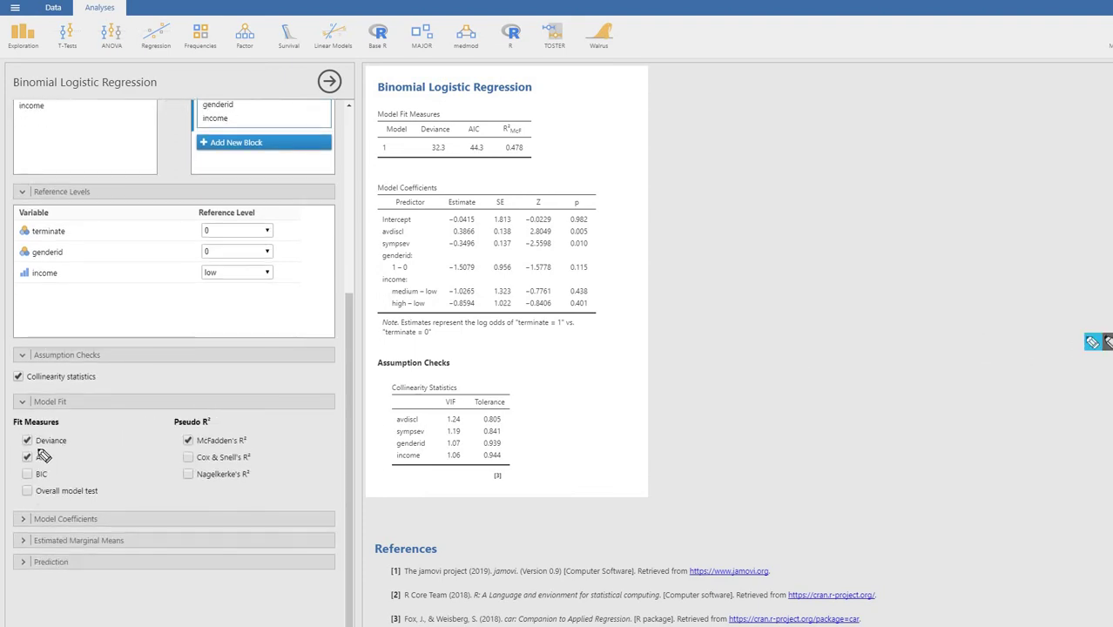
drag(36, 466, 60, 468)
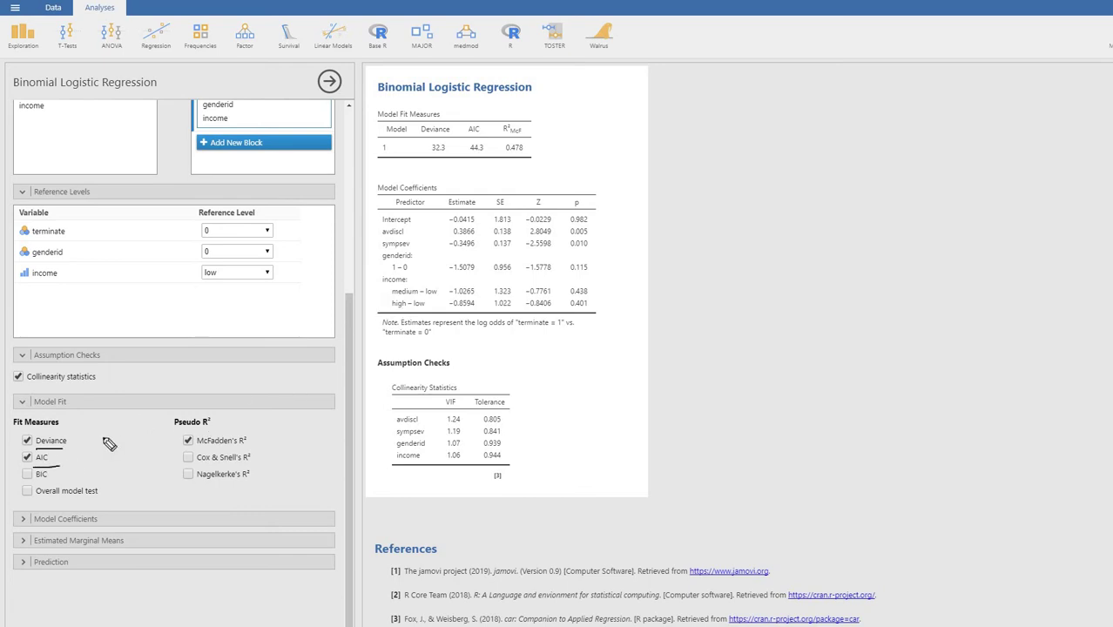
drag(199, 450, 210, 450)
drag(504, 164, 428, 163)
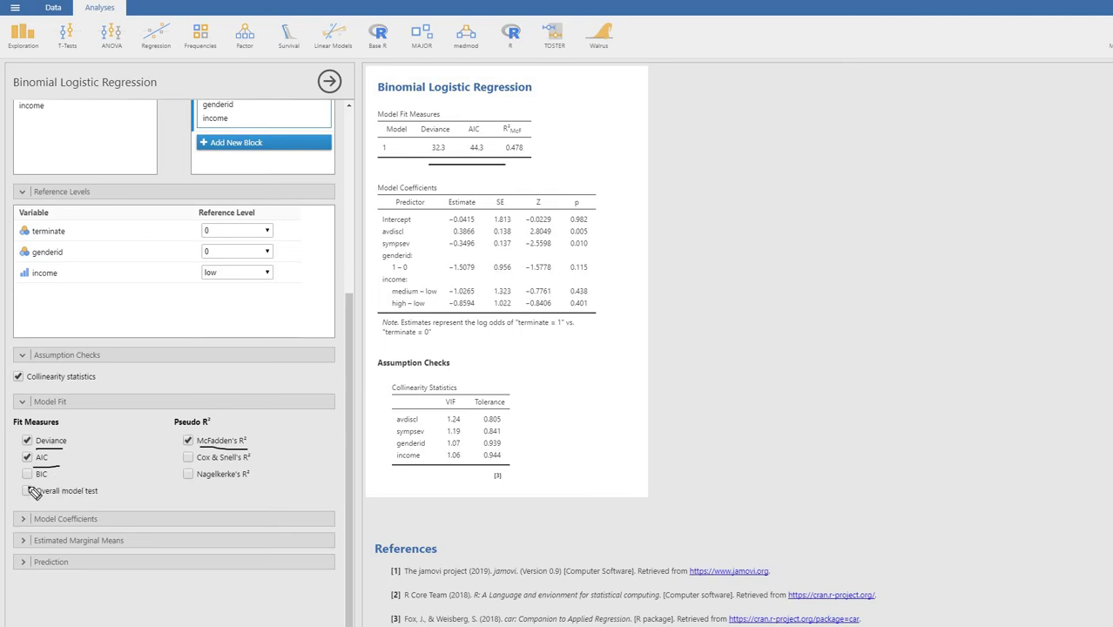
drag(23, 473, 30, 474)
drag(19, 493, 28, 493)
mouse_move(197, 466)
mouse_down()
mouse_move(222, 469)
mouse_move(218, 485)
mouse_up()
mouse_move(1104, 377)
key(Escape)
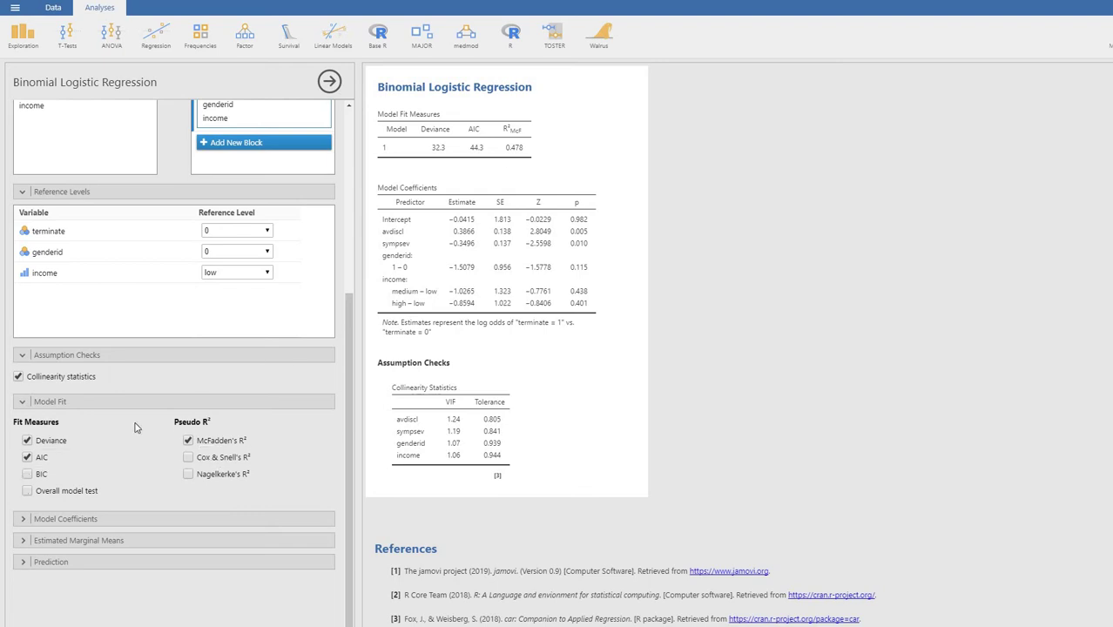
Add the overall model test, BIC, Cox & Snell's R² and Nagelkerke's R² to the model fit output
click(27, 491)
click(27, 474)
click(188, 457)
click(188, 473)
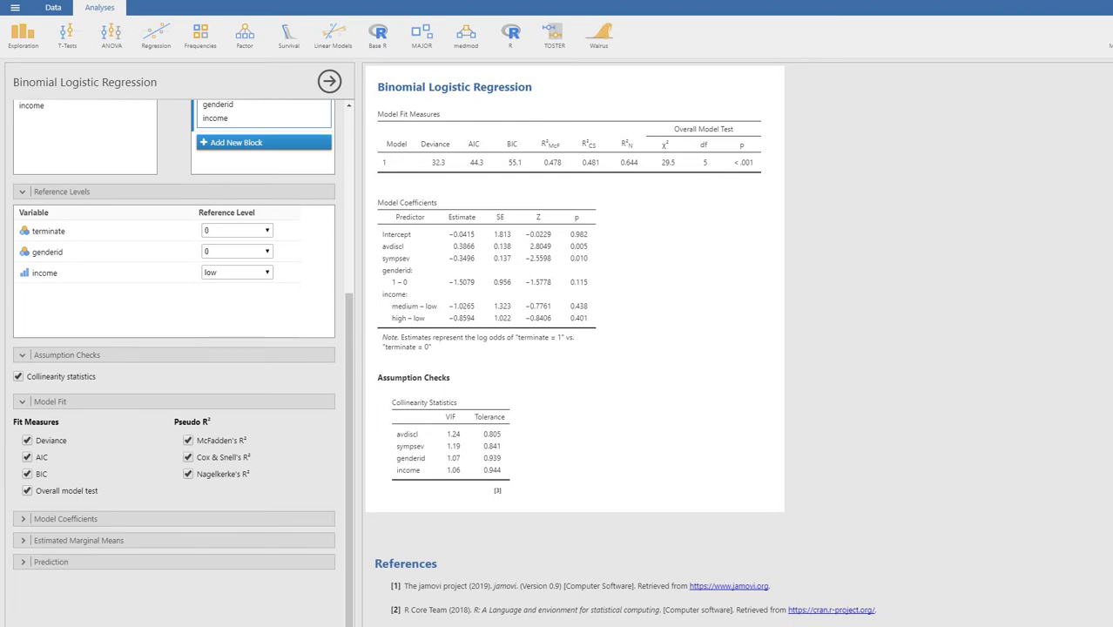
Add omnibus likelihood ratio tests and odds ratios with 95% confidence intervals to the model coefficients output
click(163, 520)
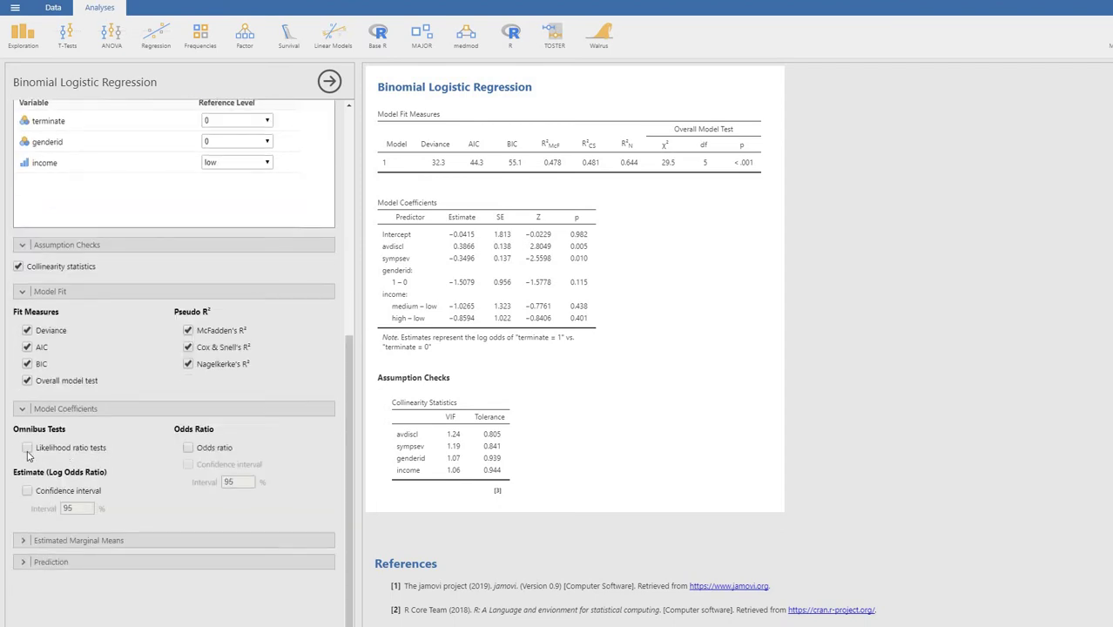
click(27, 448)
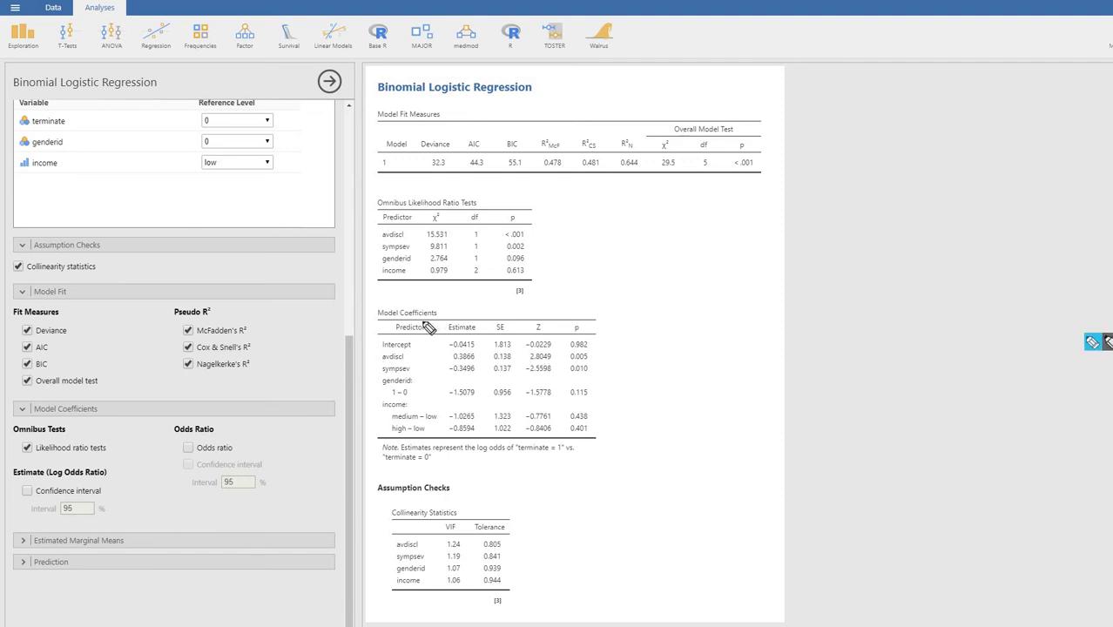
mouse_move(542, 321)
mouse_down()
mouse_move(527, 338)
mouse_move(557, 341)
mouse_move(545, 319)
mouse_up()
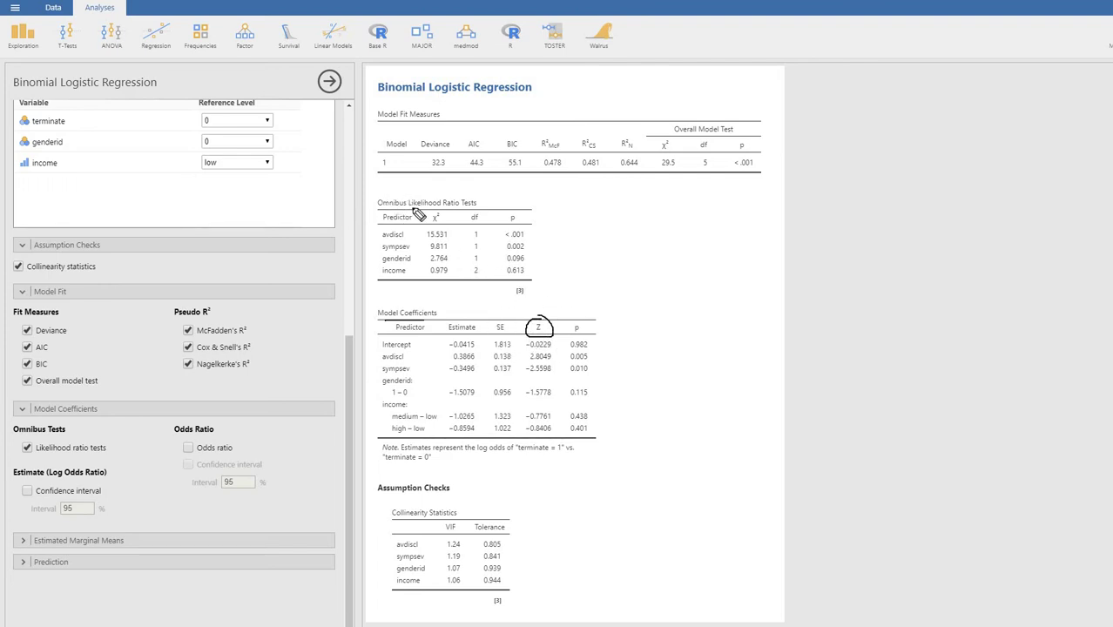
drag(456, 209, 407, 209)
drag(33, 455, 68, 455)
key(Escape)
click(188, 448)
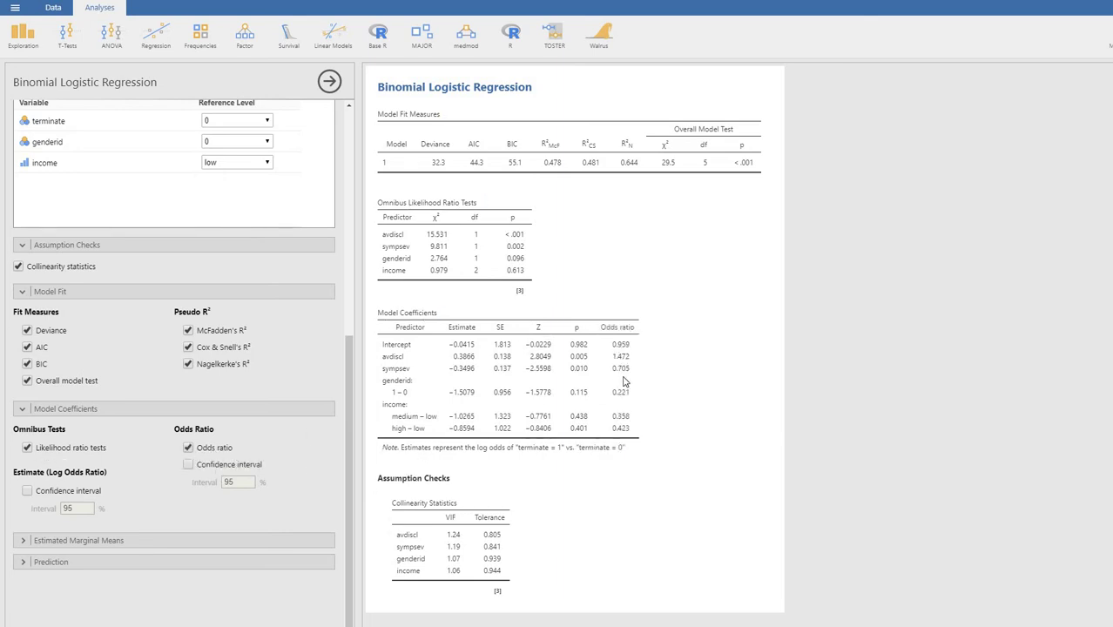
click(224, 465)
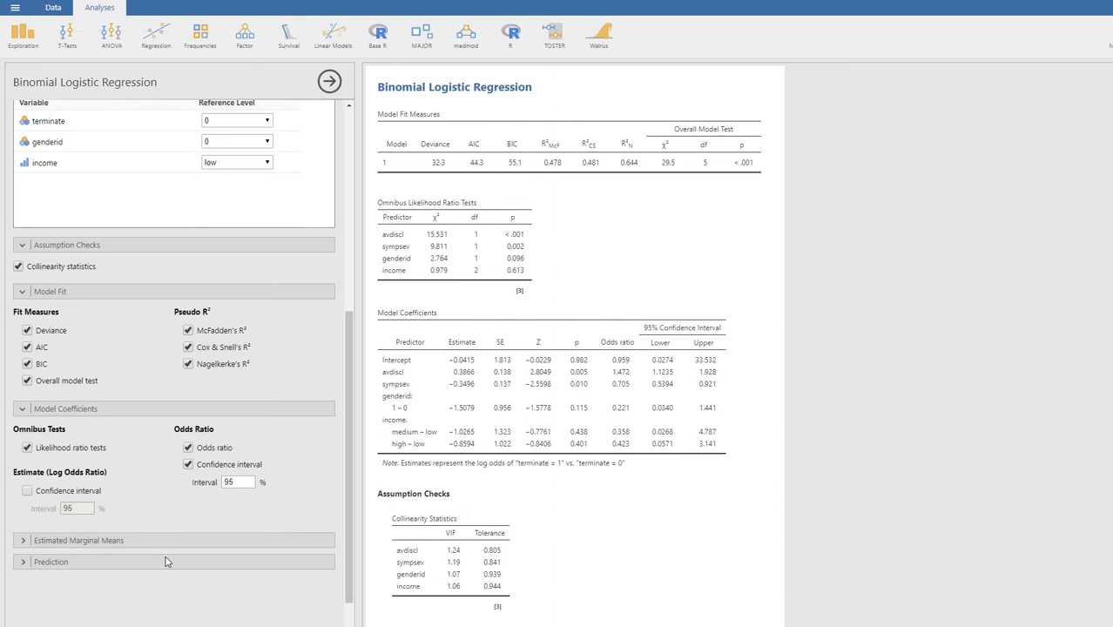
Add the classification table, accuracy, specificity and sensitivity as predictive measures for the regression
scroll(205, 488, down, 3)
click(211, 450)
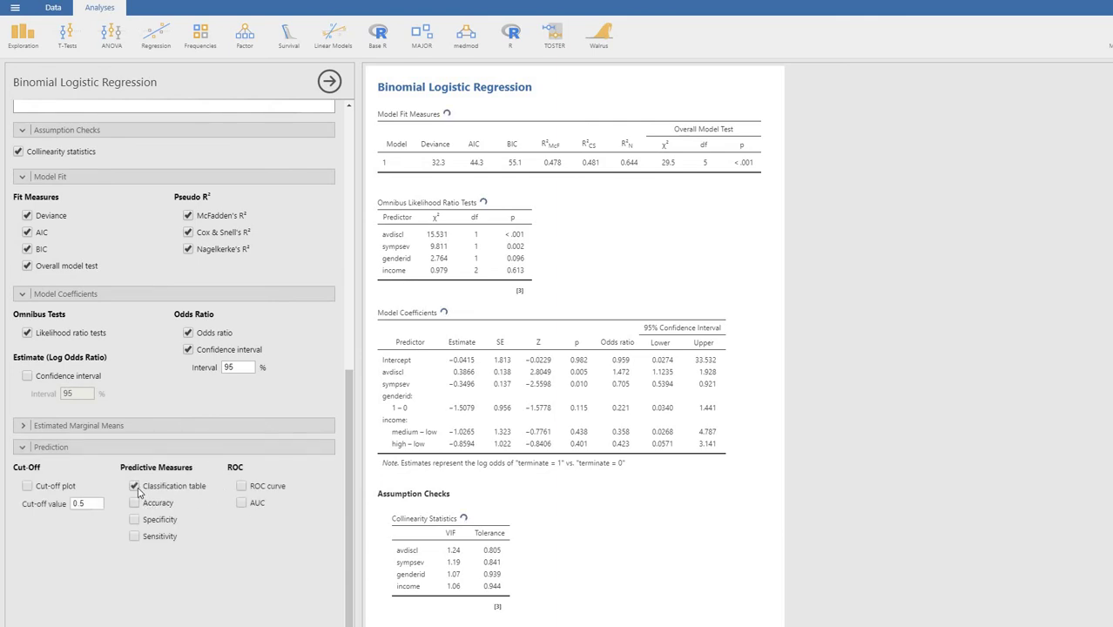
scroll(514, 470, down, 3)
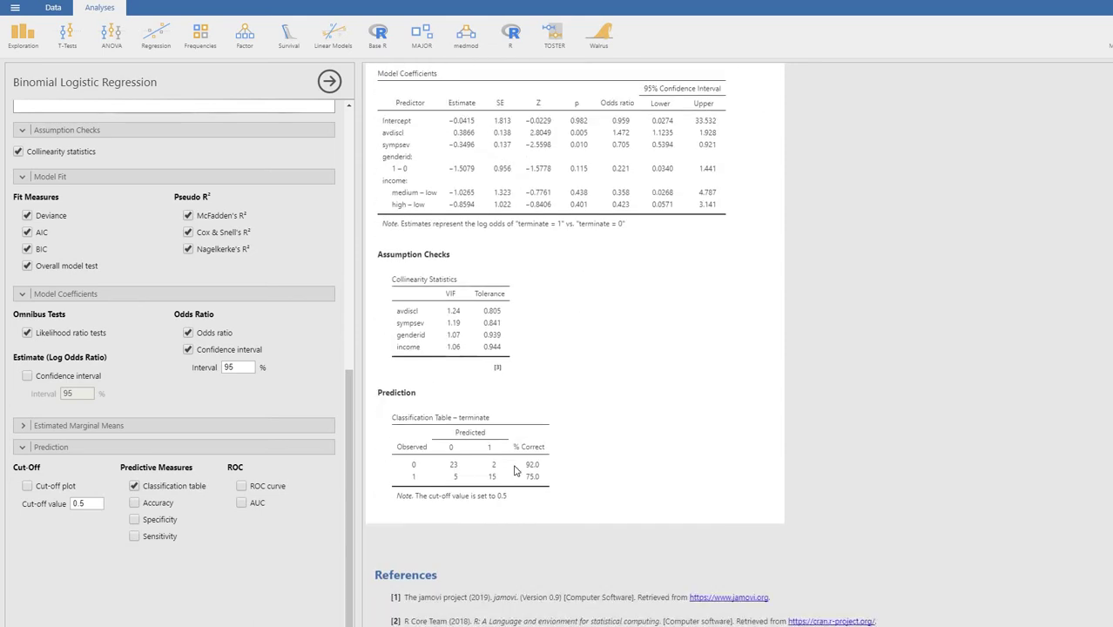
click(155, 502)
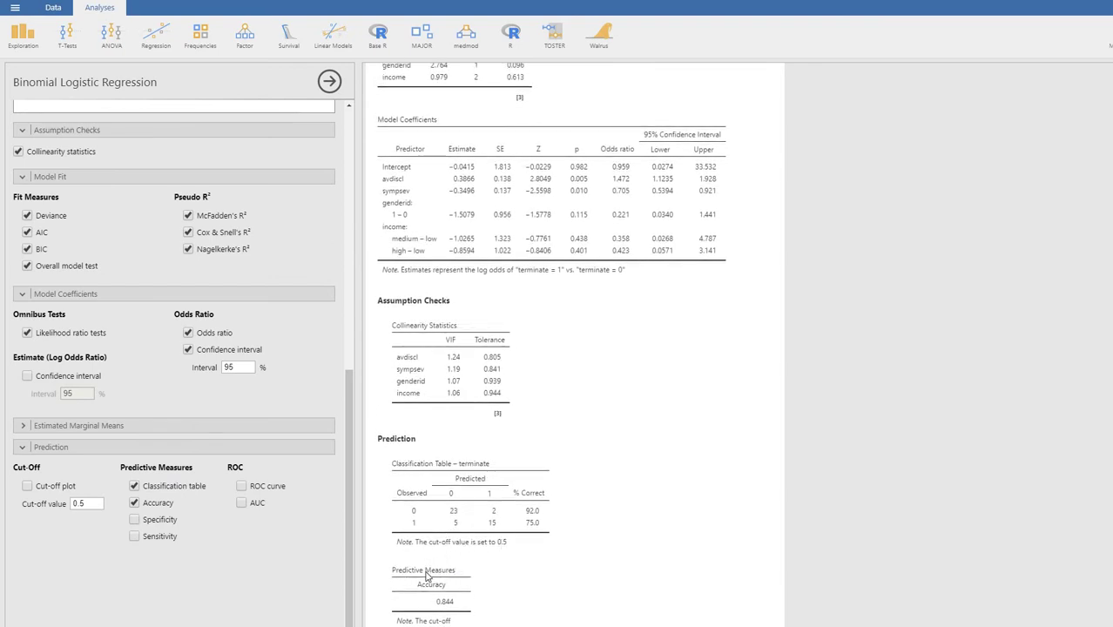
click(135, 520)
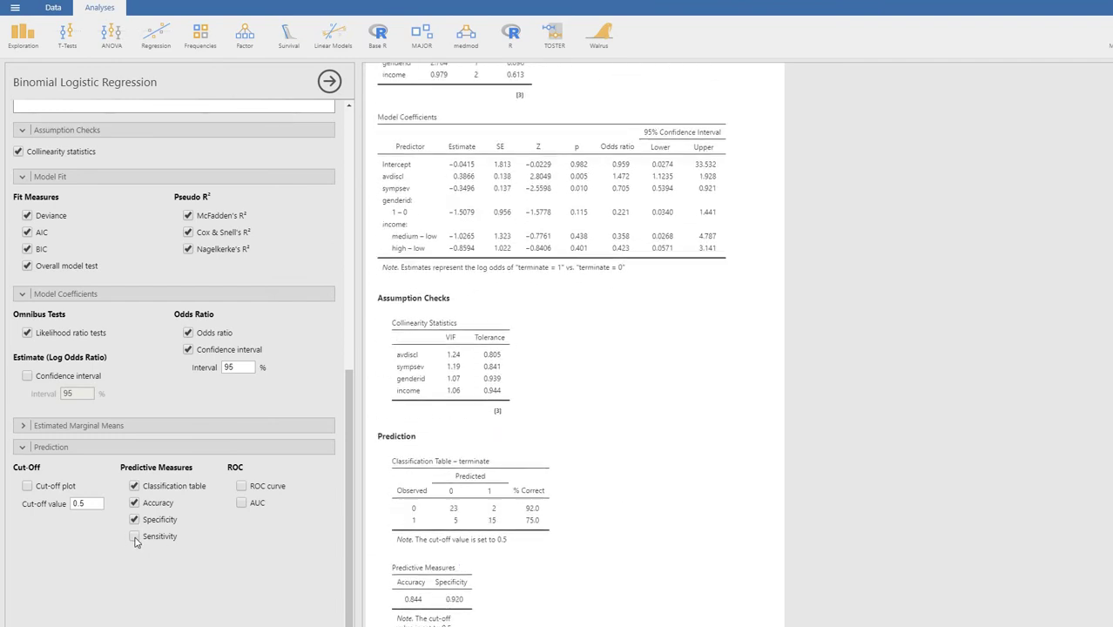
click(162, 536)
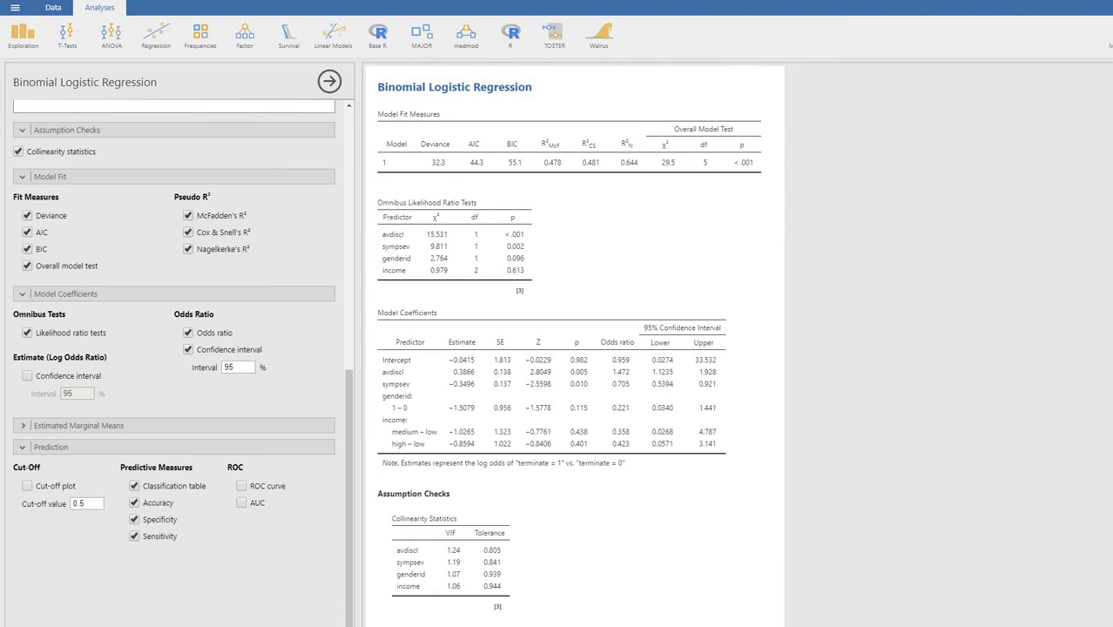
Switch to the PowerPoint slide explaining the overall model test in the Model Fit Measures table
key(alt+Tab)
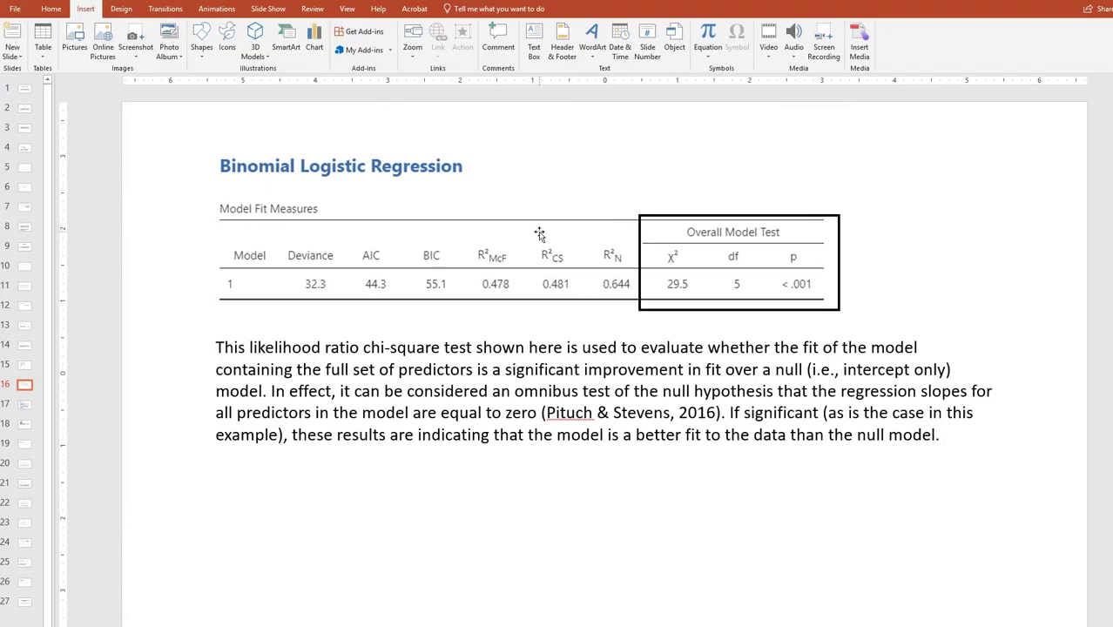